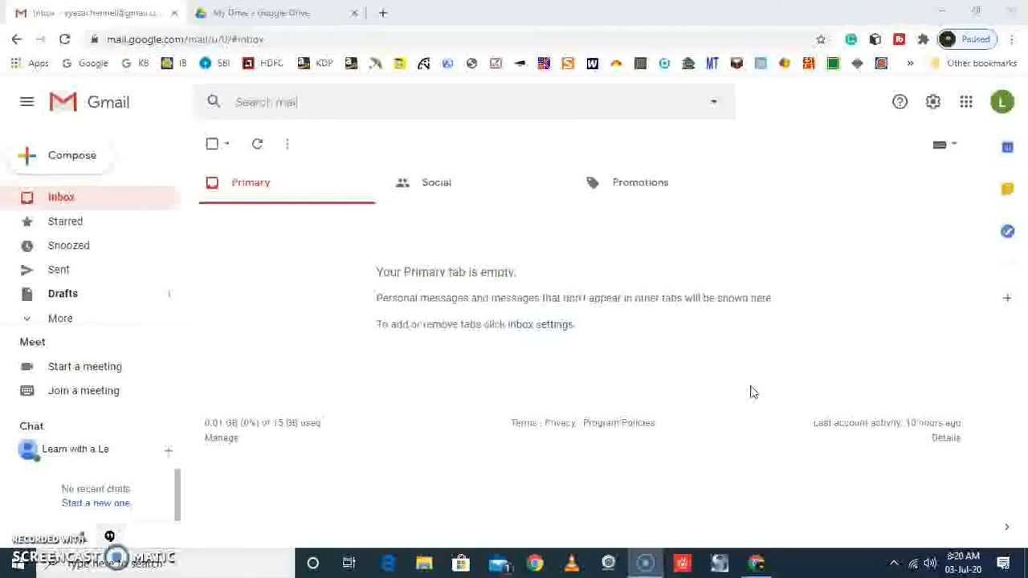
# Switch to Google Drive and create a new blank Google Form
pyautogui.click(79, 157)
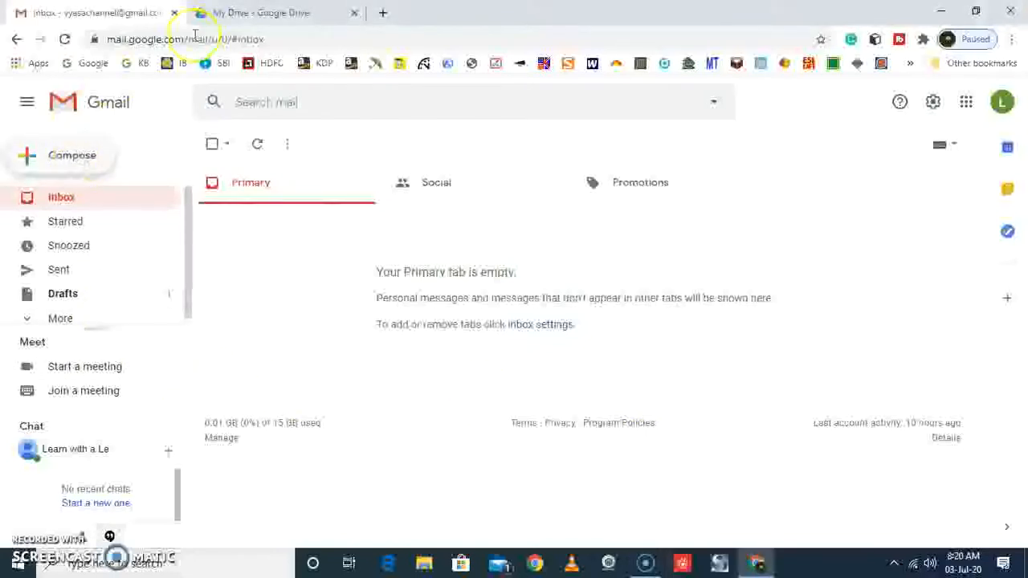
pyautogui.click(265, 16)
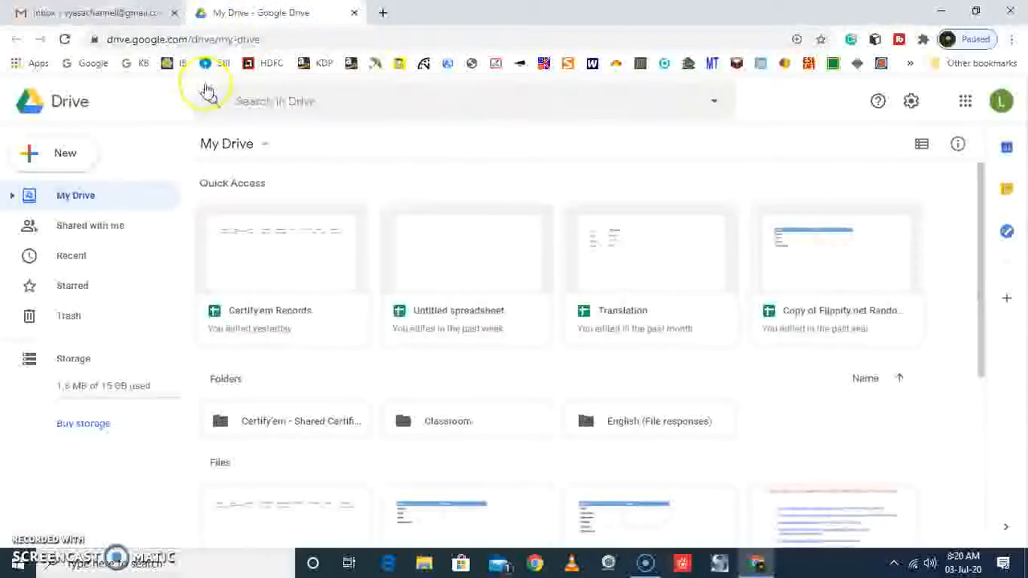
pyautogui.click(69, 160)
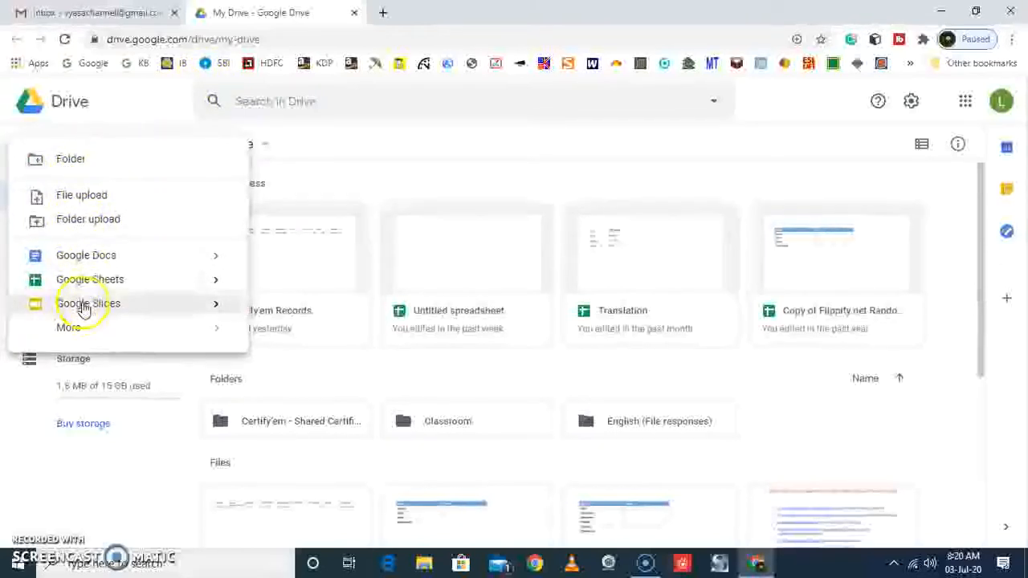
pyautogui.moveTo(94, 337)
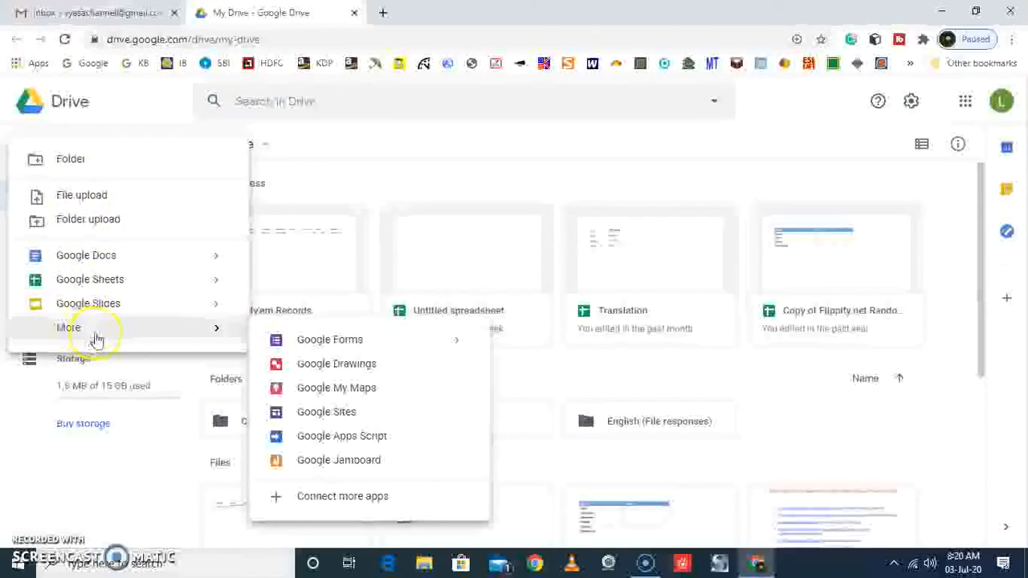
pyautogui.click(316, 342)
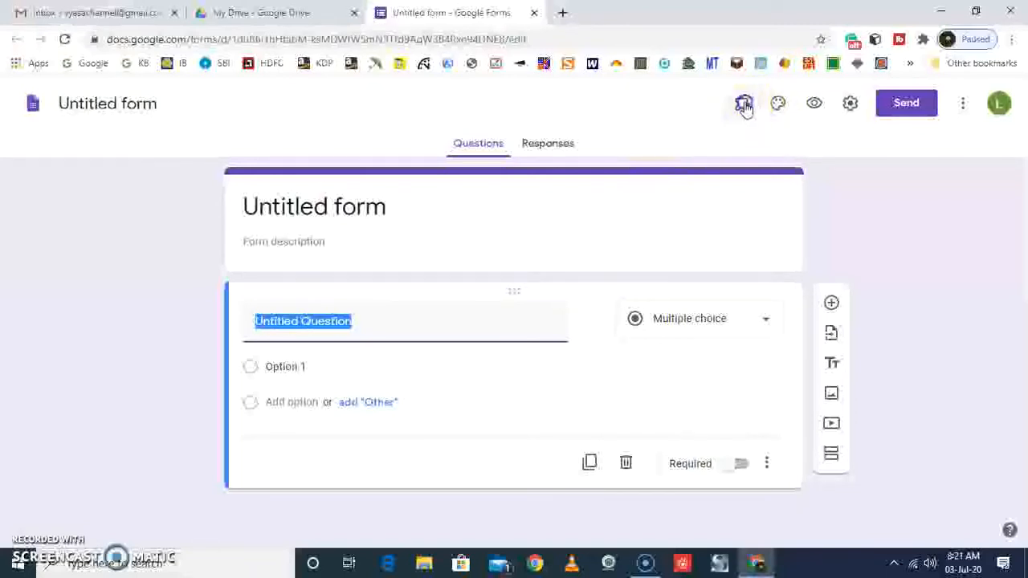
# Enable the Certify'em add-on for this form and start its setup
pyautogui.click(742, 105)
pyautogui.click(755, 147)
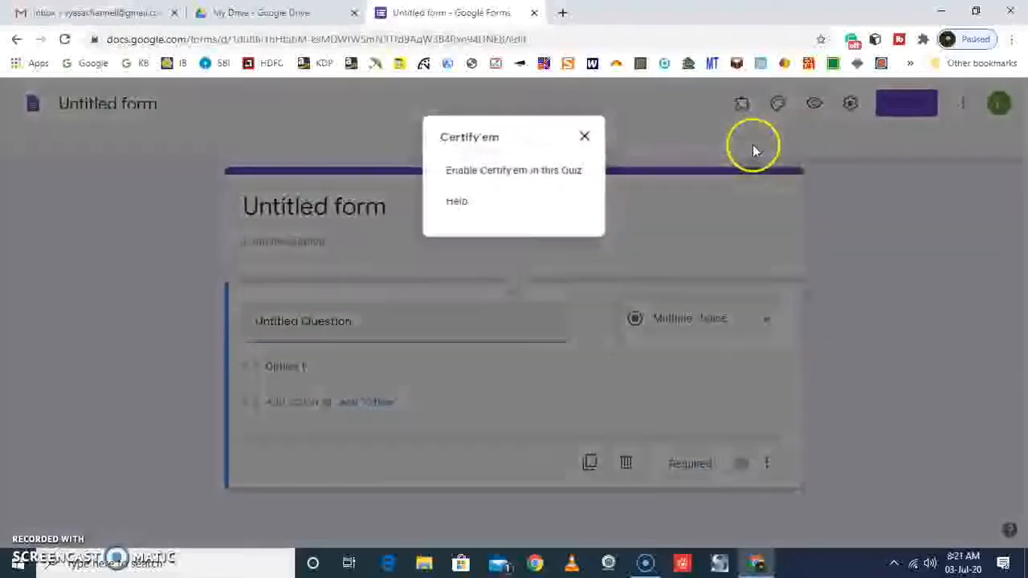
pyautogui.click(505, 175)
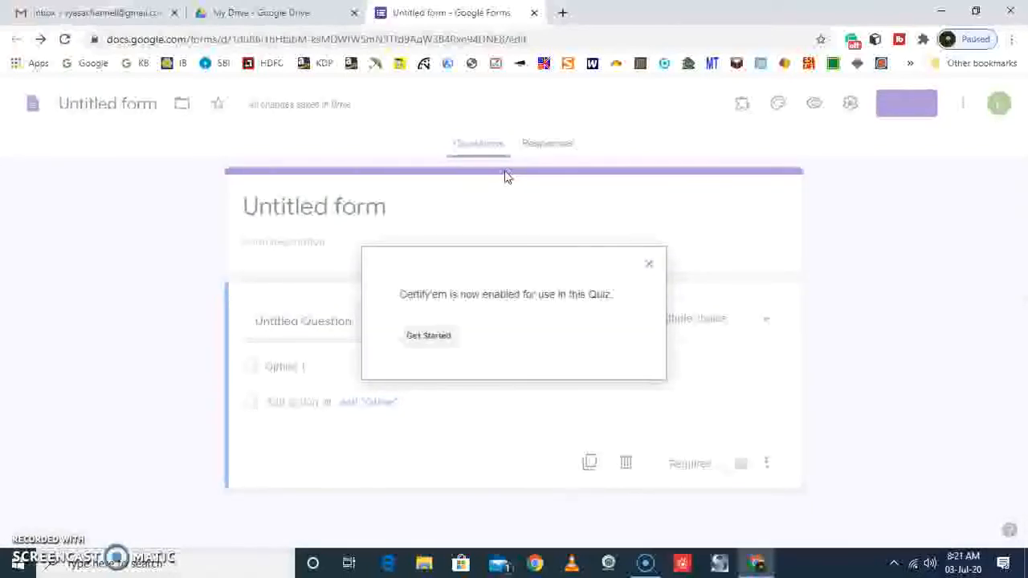
pyautogui.click(438, 337)
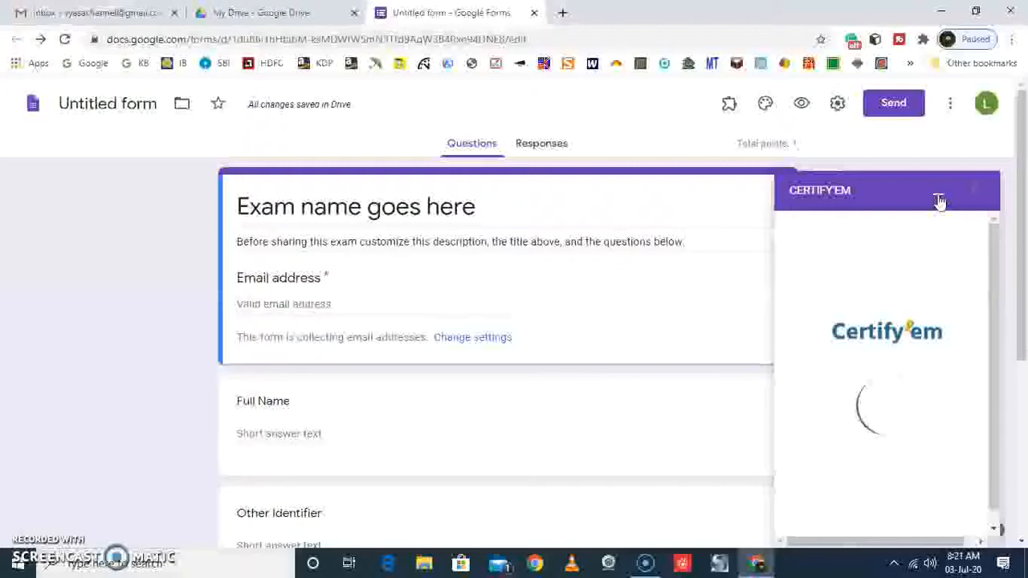
# Title the form 'Webinar on "How to create an E-Certificate"' and give the form file the same name
pyautogui.click(415, 209)
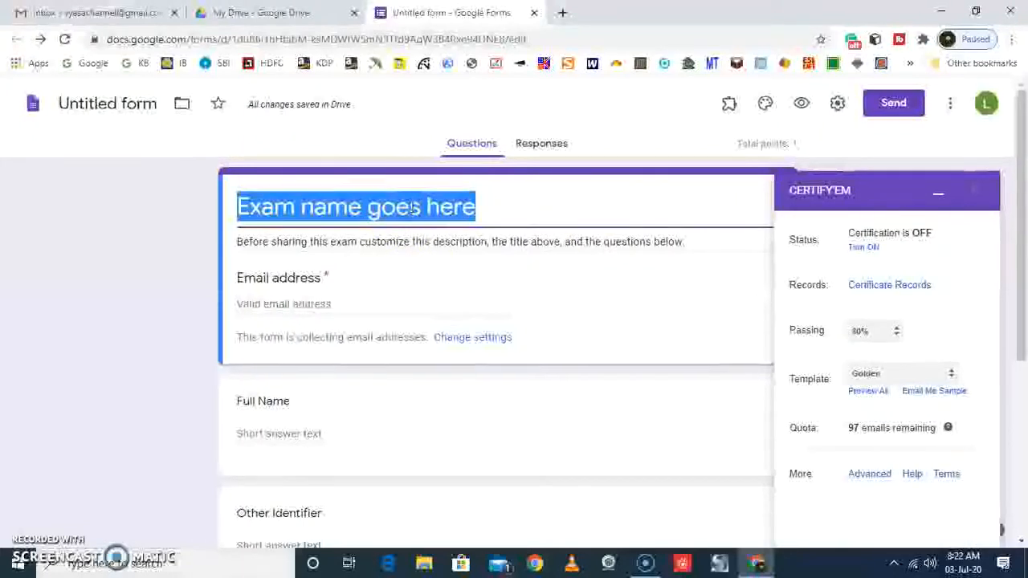
pyautogui.write('Webinar on "How to ')
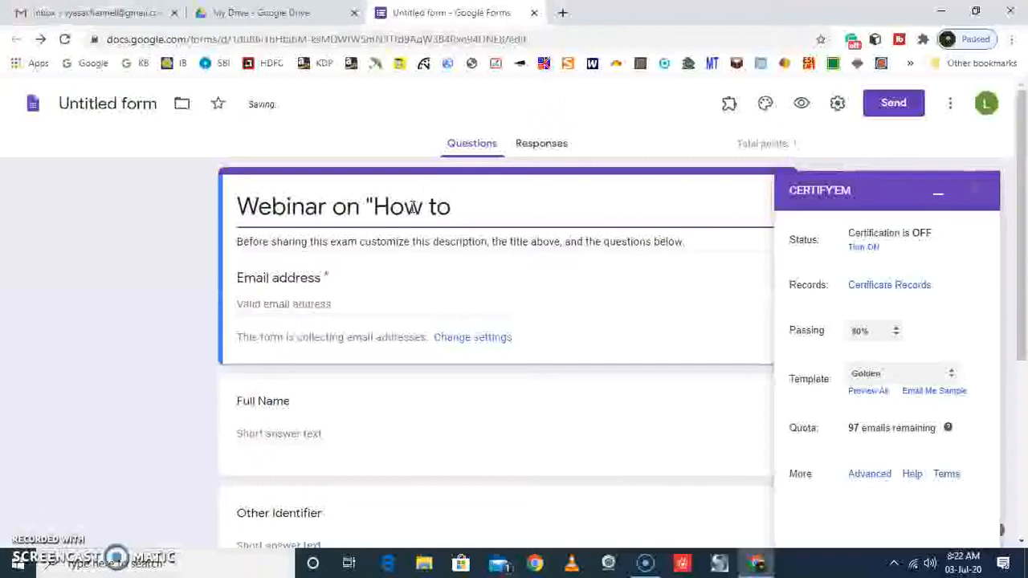
pyautogui.write('create an E-Cer')
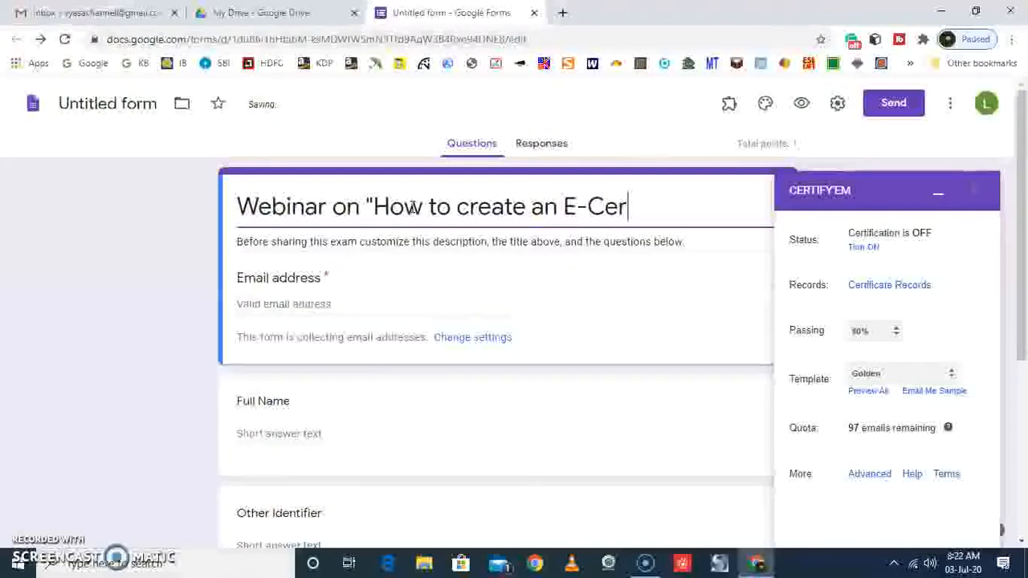
pyautogui.write('tificate')
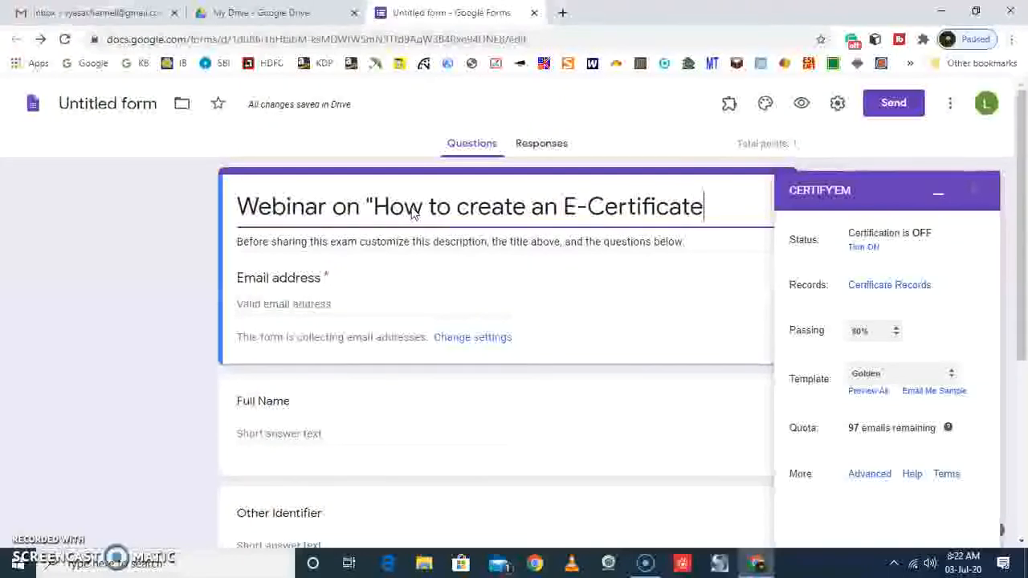
pyautogui.write('"')
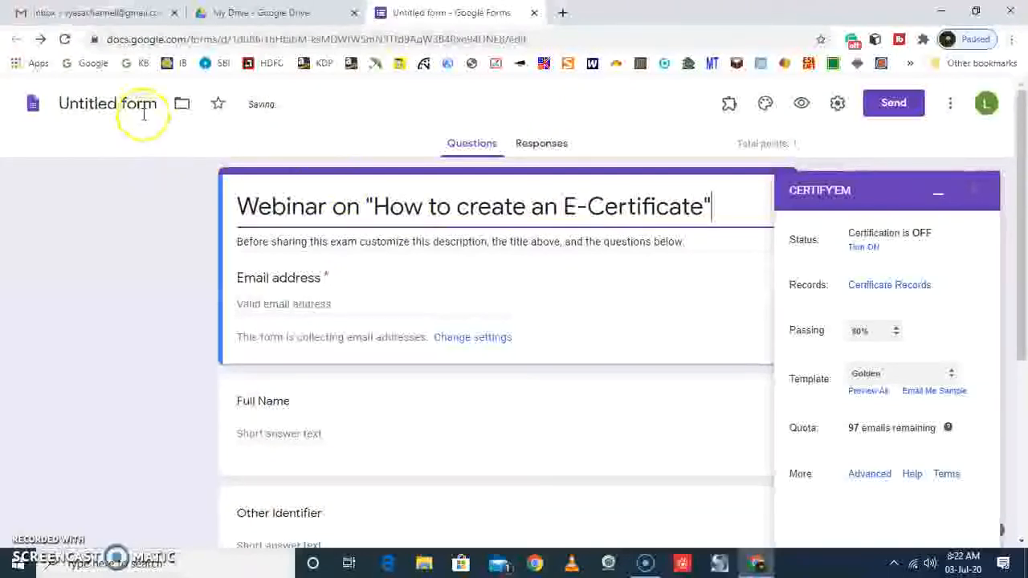
pyautogui.tripleClick(356, 208)
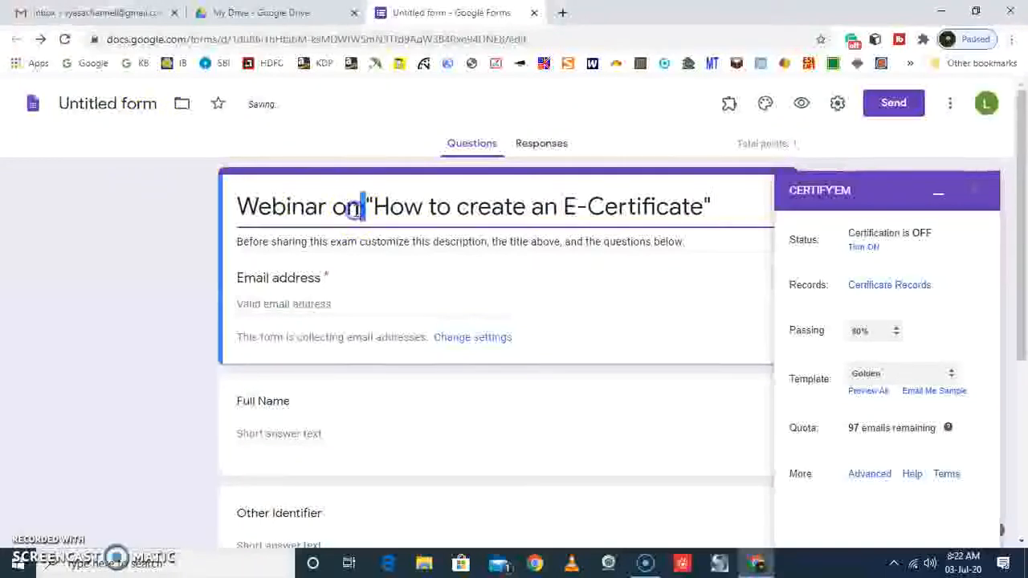
pyautogui.click(127, 105)
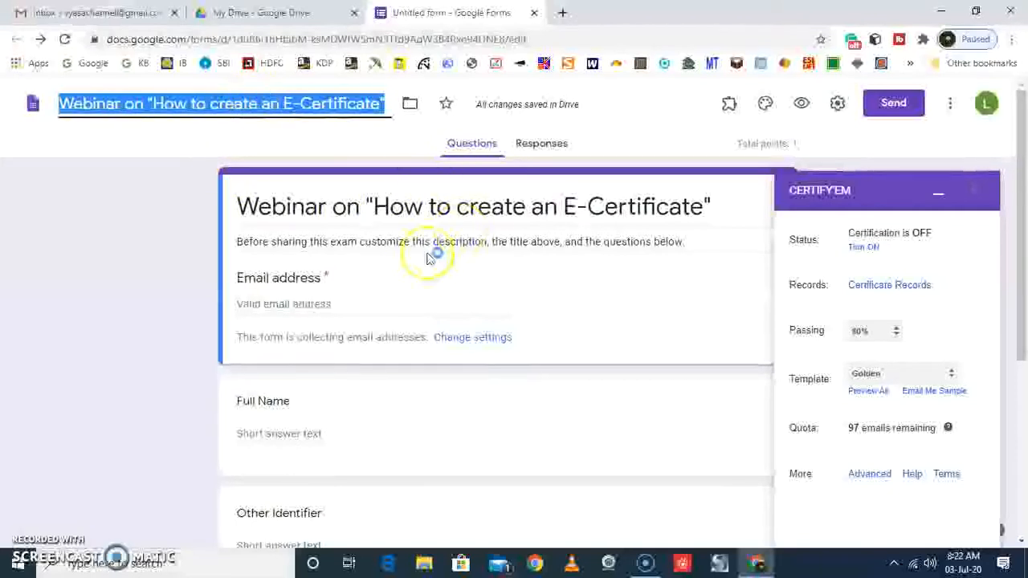
# Minimize the Certify'em panel and make the Full Name question required
pyautogui.scroll(-4, 409, 305)
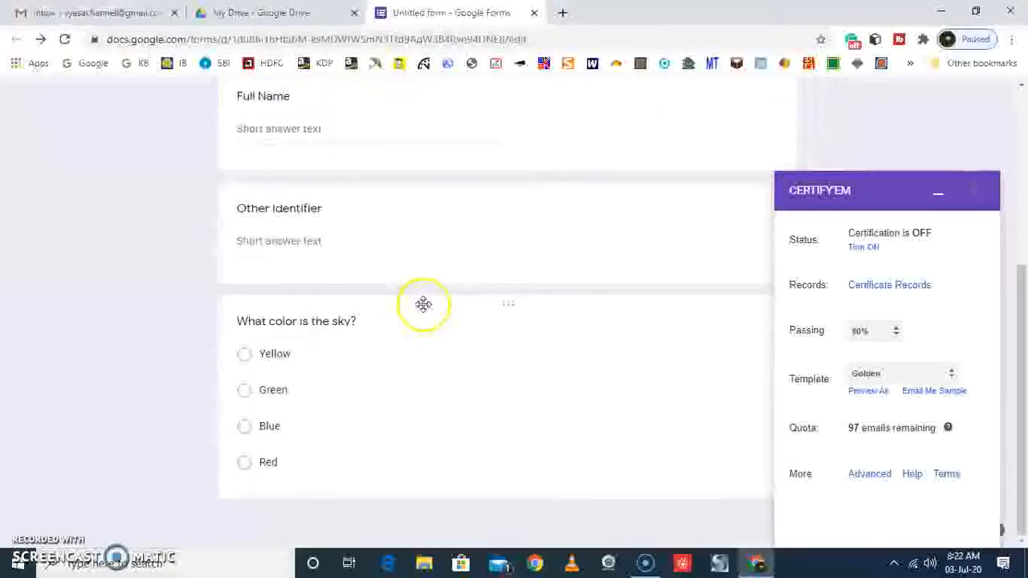
pyautogui.scroll(3, 423, 304)
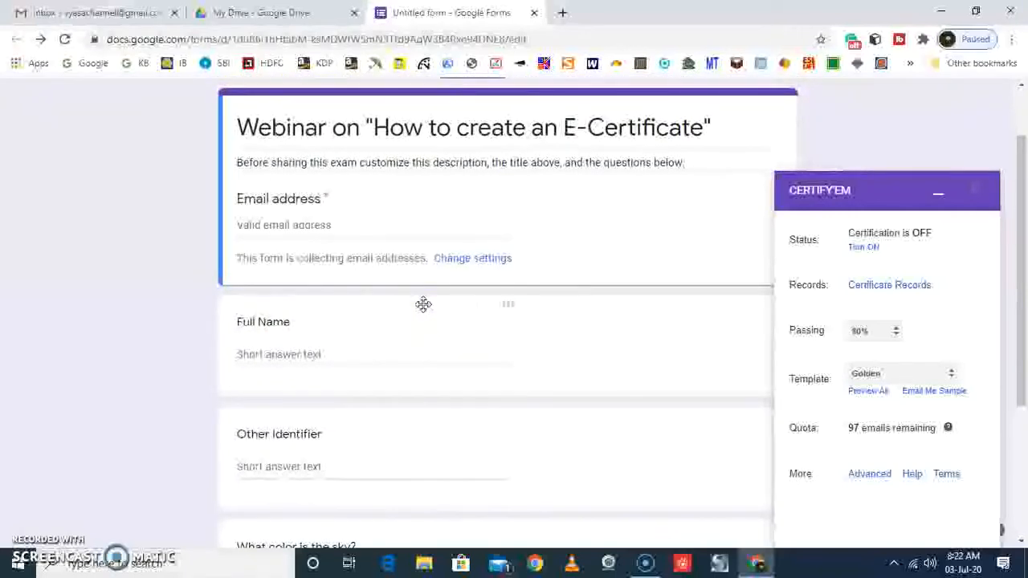
pyautogui.click(939, 200)
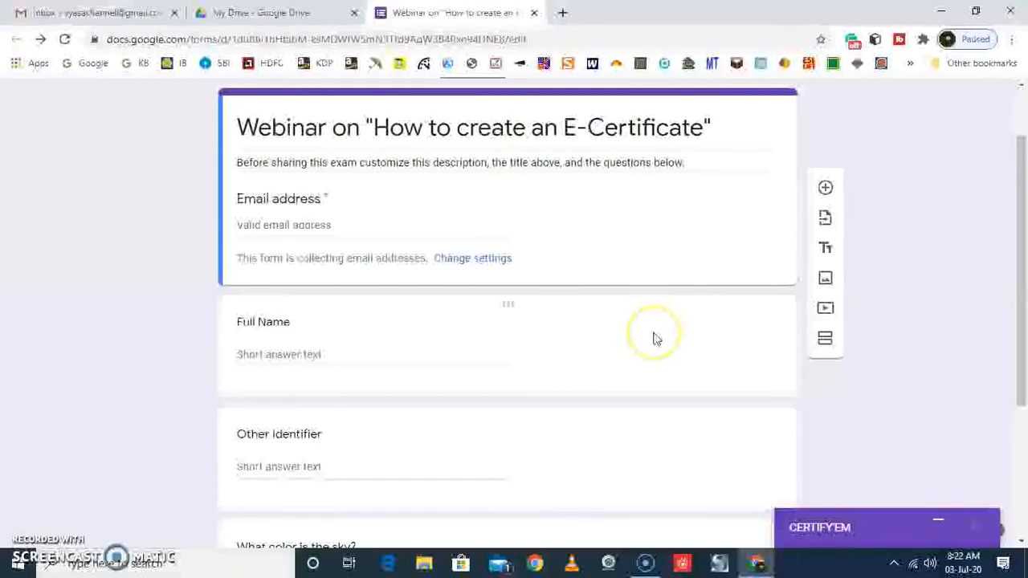
pyautogui.click(407, 363)
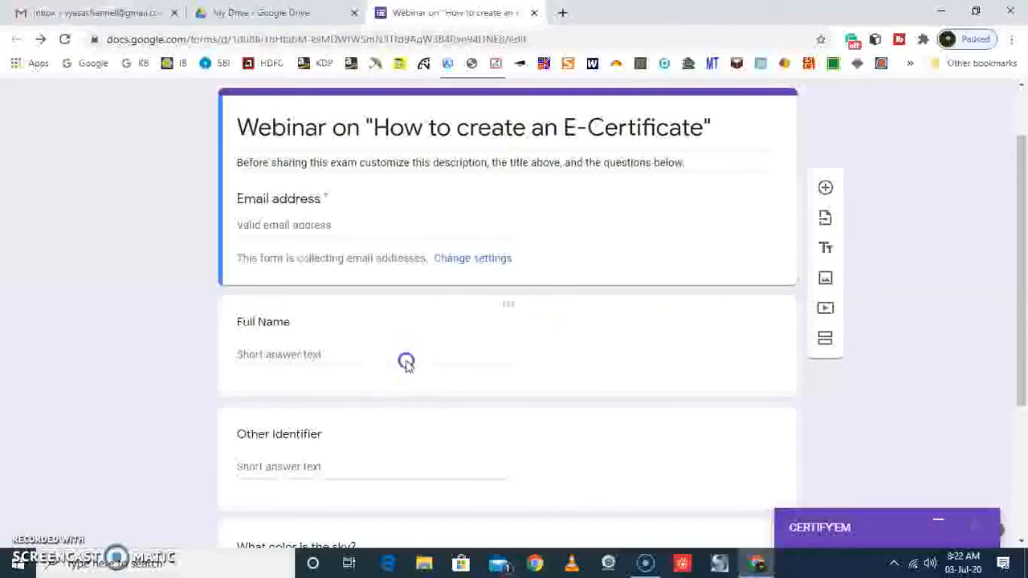
pyautogui.click(738, 473)
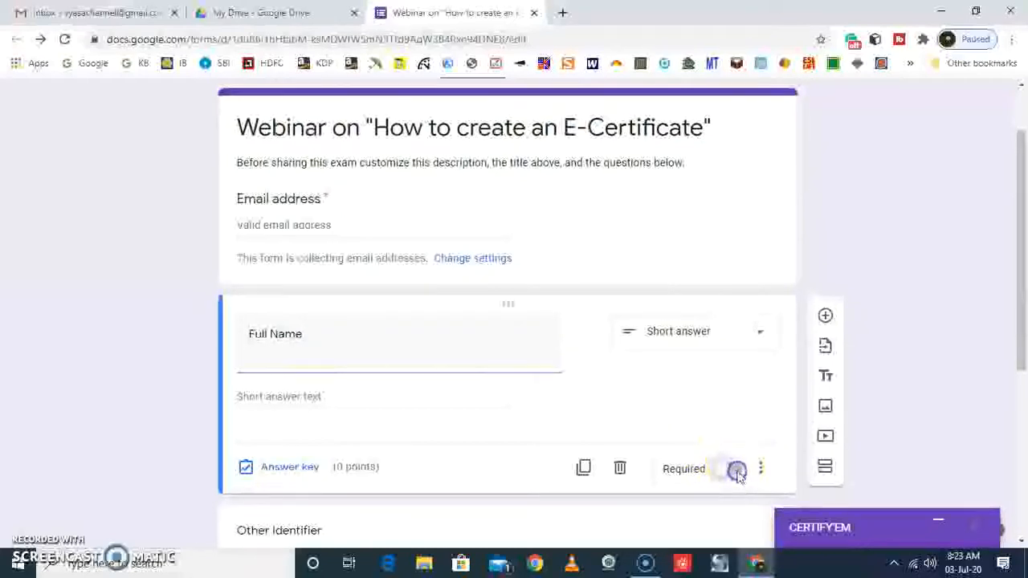
# Retitle the Other Identifier question as "Desnignation" and make it required
pyautogui.scroll(-4, 601, 378)
pyautogui.click(455, 245)
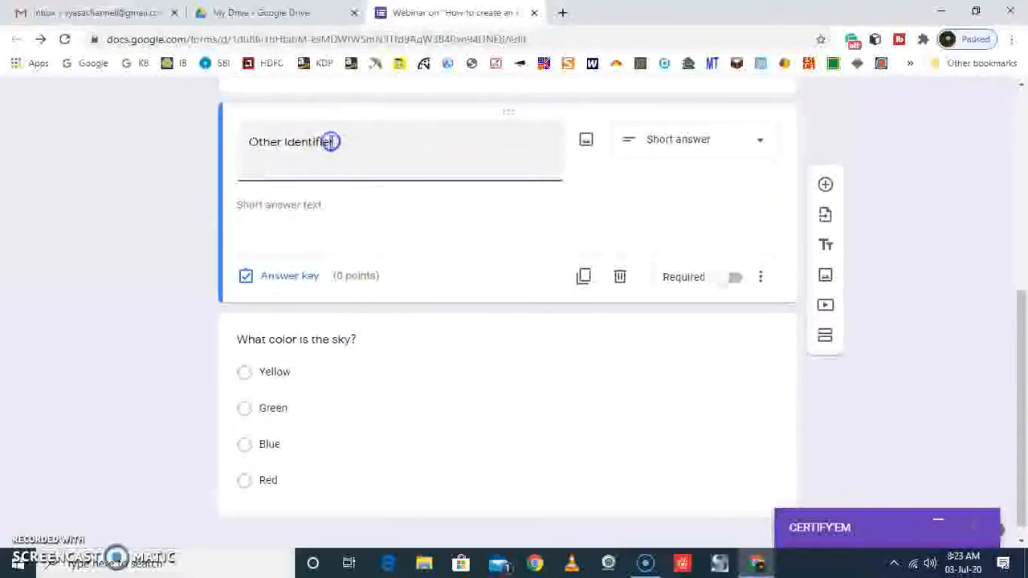
pyautogui.tripleClick(331, 141)
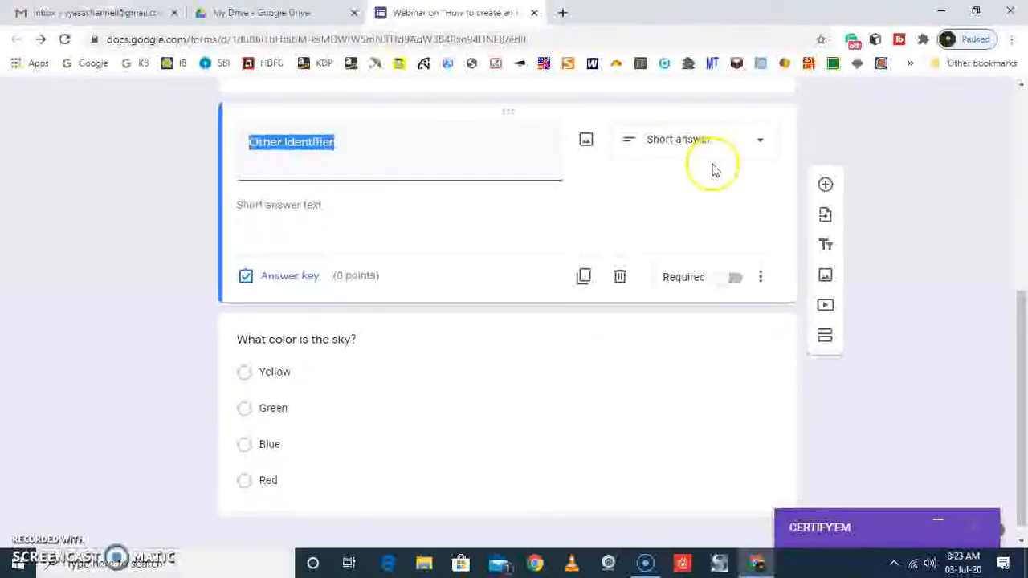
pyautogui.scroll(2, 712, 169)
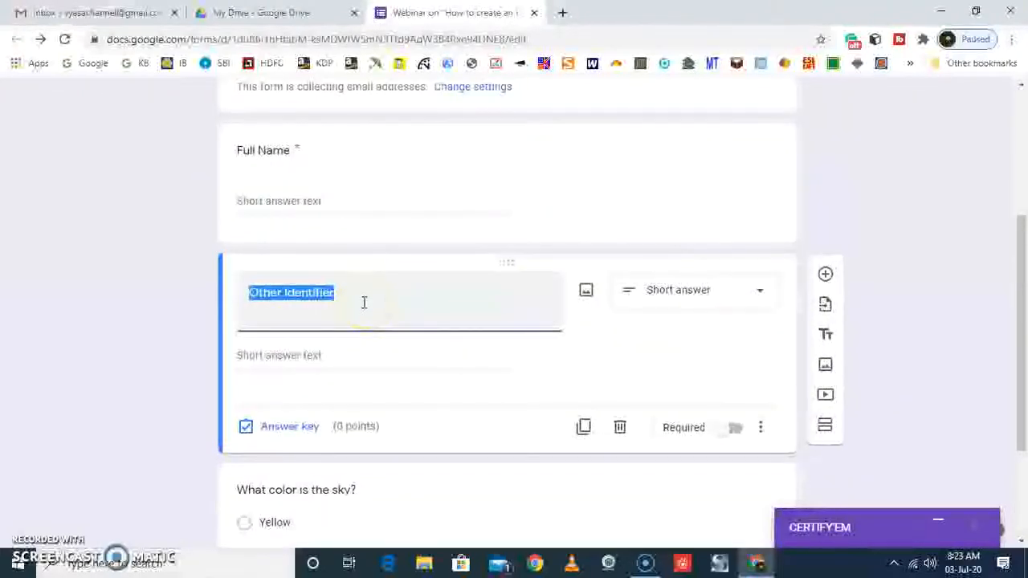
pyautogui.write('D')
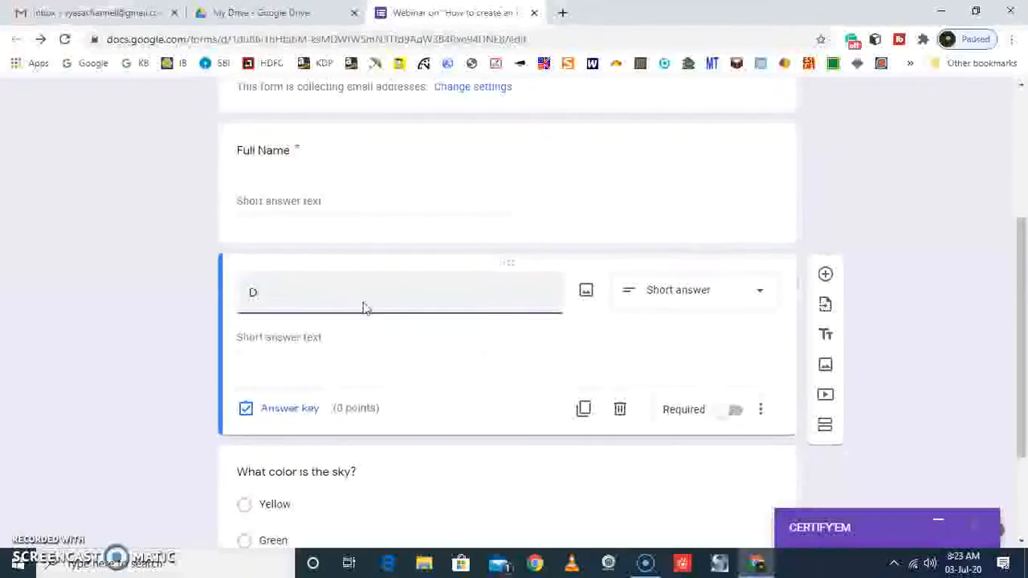
pyautogui.write('esig')
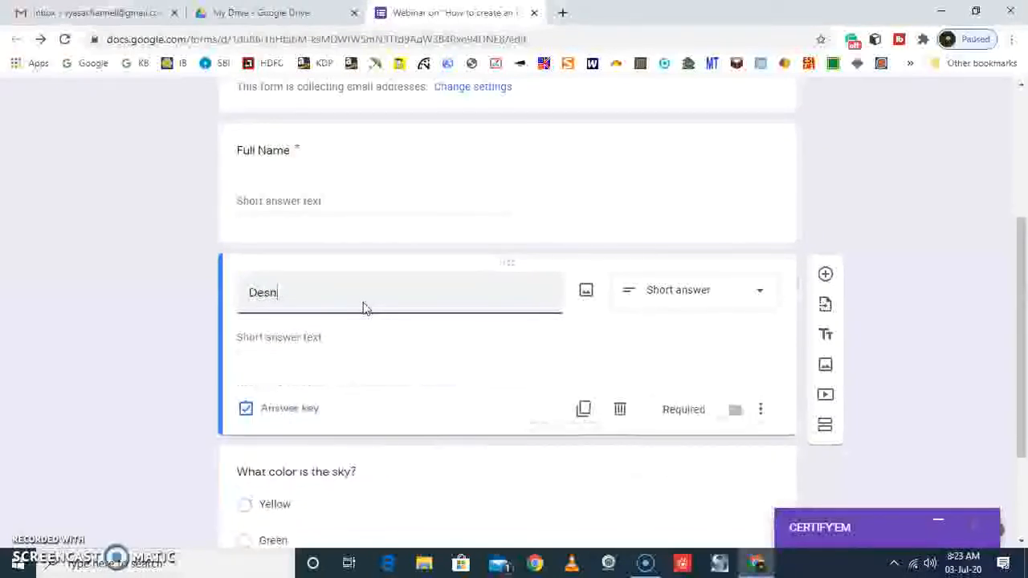
pyautogui.write('nation')
pyautogui.press('BackSpace')
pyautogui.press('BackSpace')
pyautogui.press('BackSpace')
pyautogui.press('BackSpace')
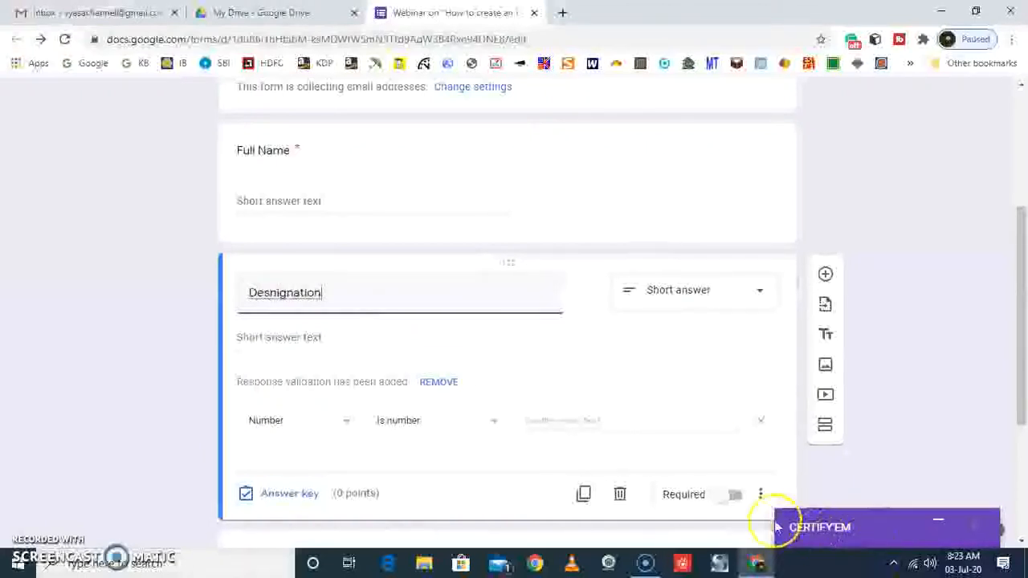
pyautogui.click(735, 497)
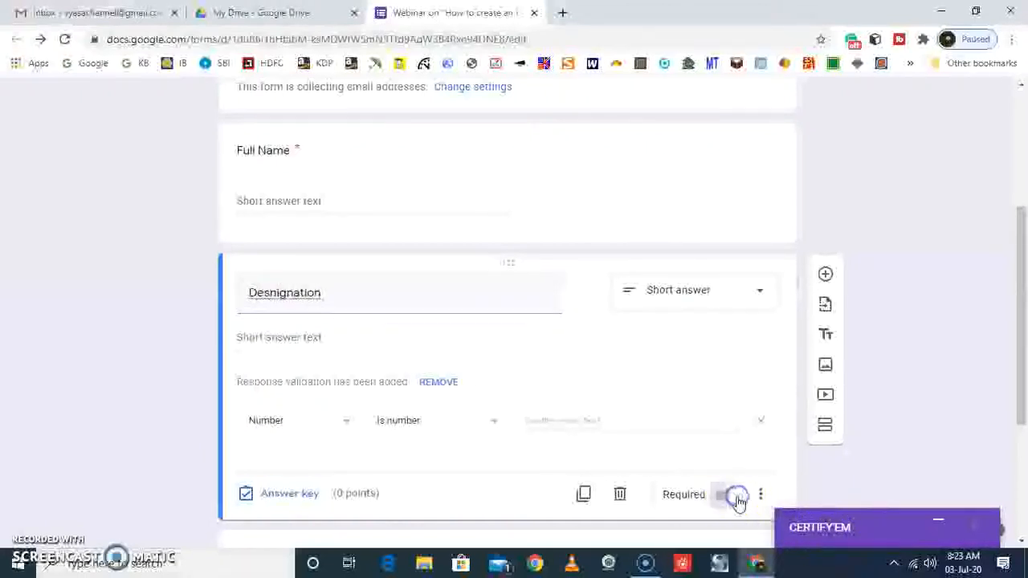
# Correct the spelling of the misspelled question title to "Designation"
pyautogui.click(721, 327)
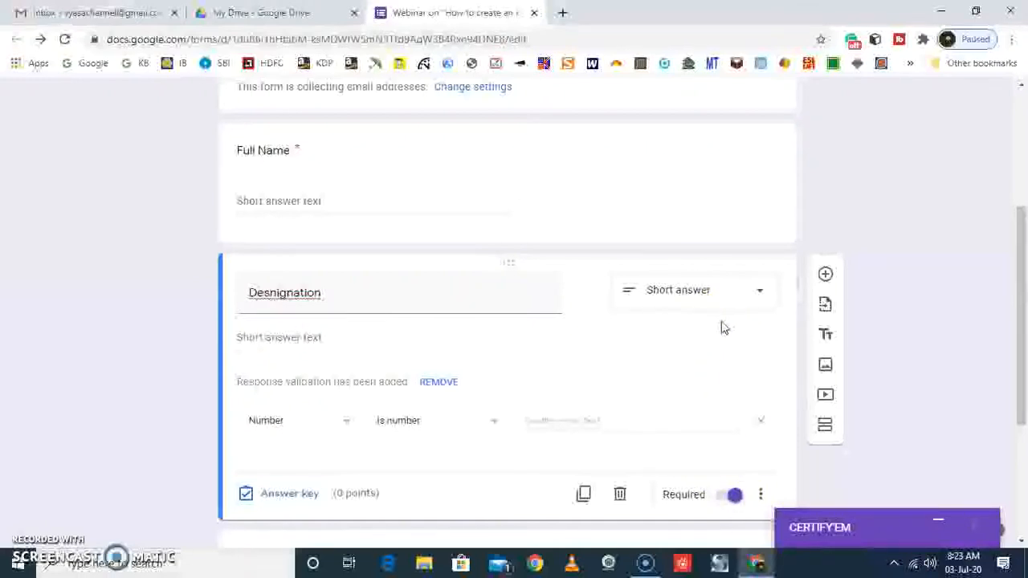
pyautogui.doubleClick(298, 292)
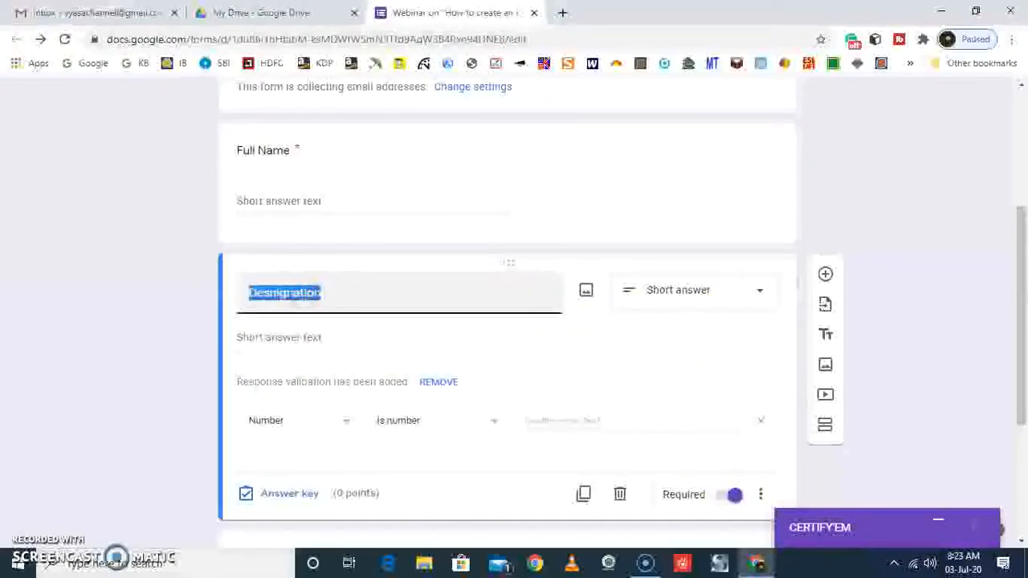
pyautogui.rightClick(309, 294)
pyautogui.click(330, 303)
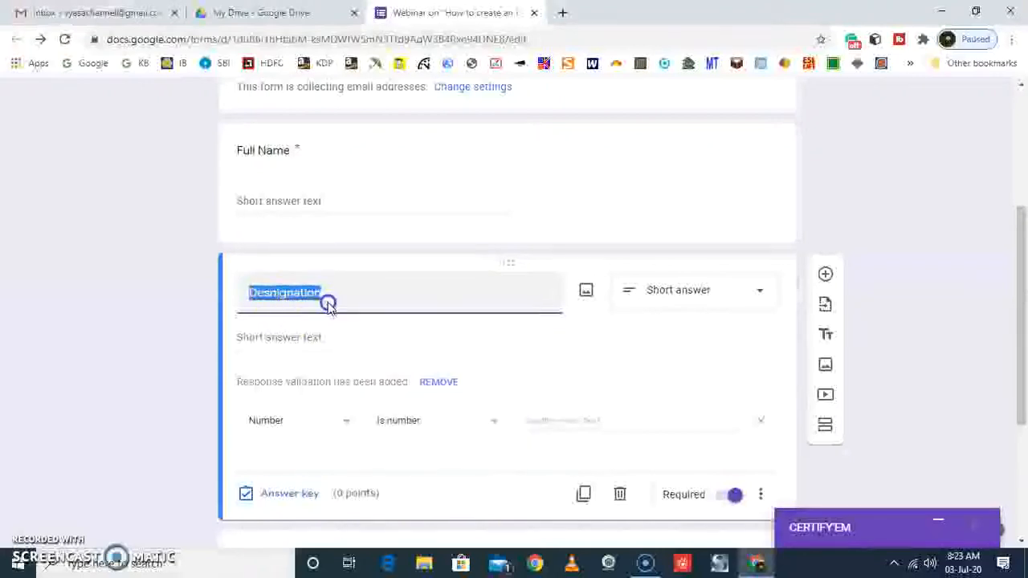
# Add a required short-answer question titled "Institution" below the Designation question
pyautogui.scroll(-2, 482, 339)
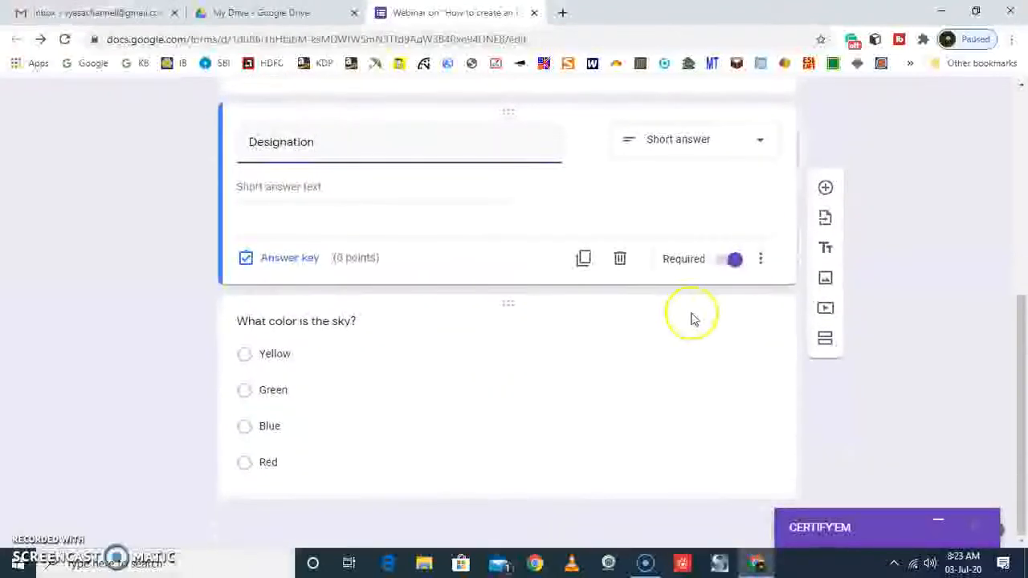
pyautogui.click(826, 188)
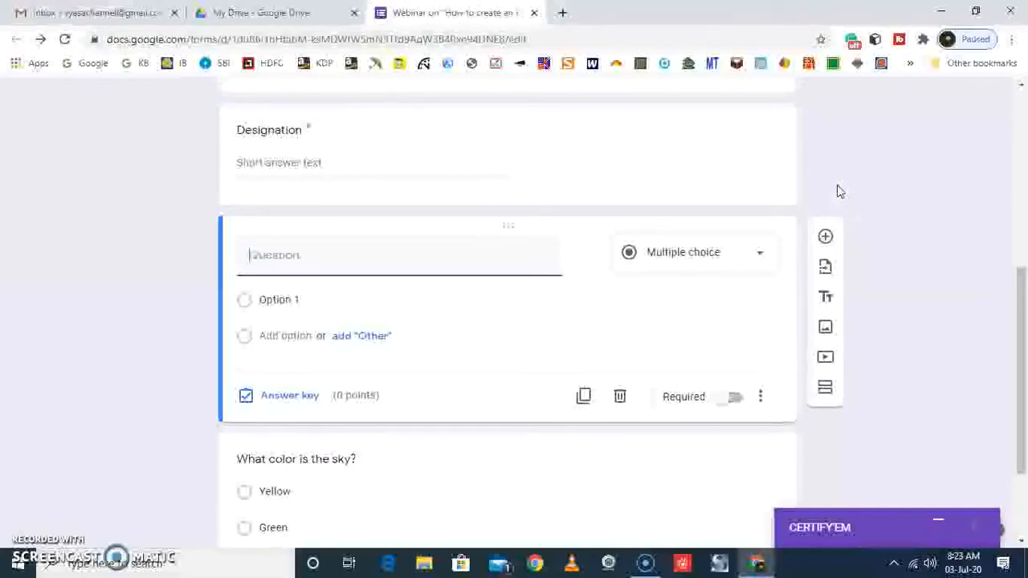
pyautogui.write('Institution')
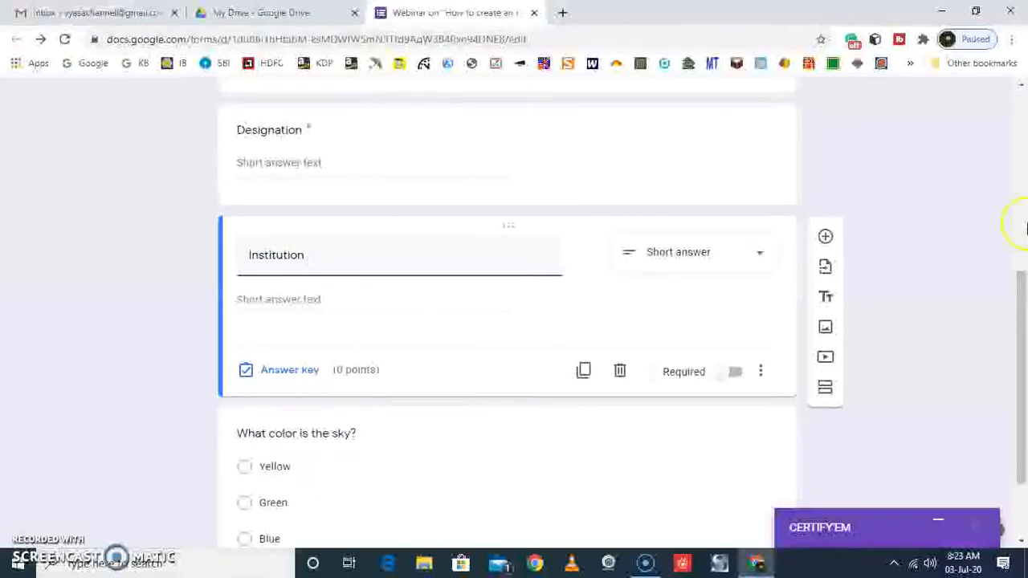
pyautogui.click(734, 374)
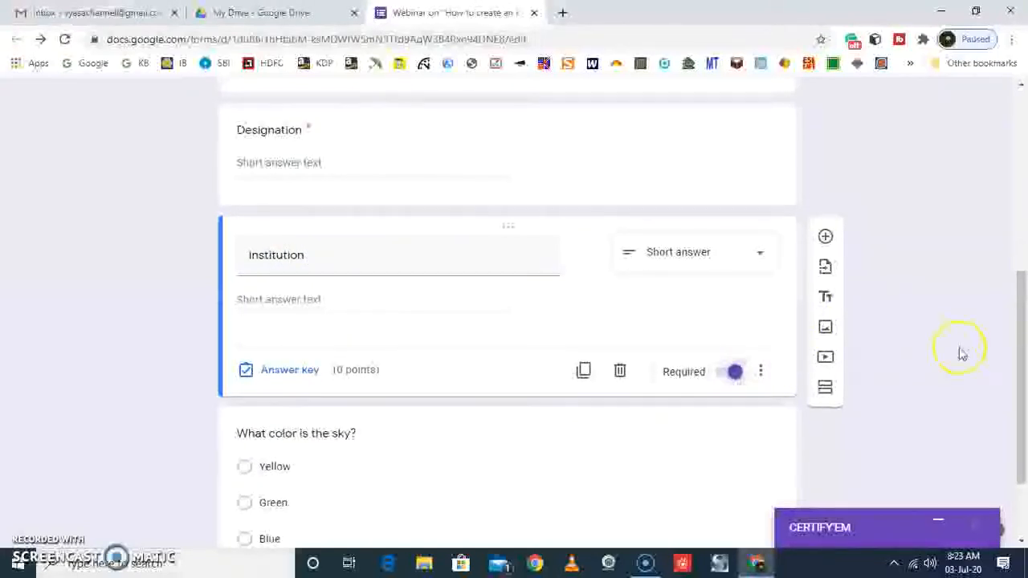
pyautogui.scroll(3, 809, 246)
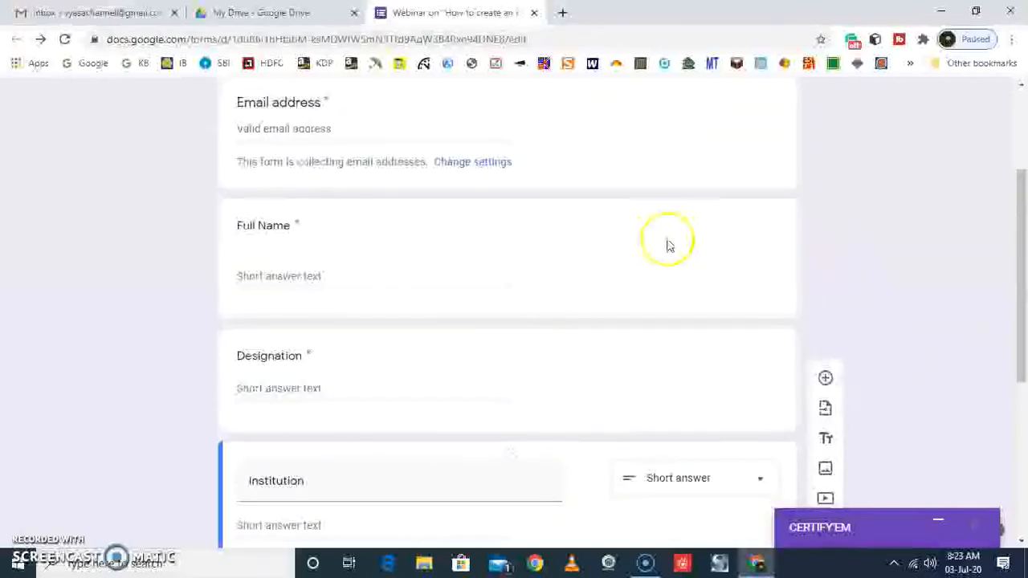
# Restore the minimized Certify'em panel and turn certification on for the webinar form
pyautogui.scroll(-2, 305, 229)
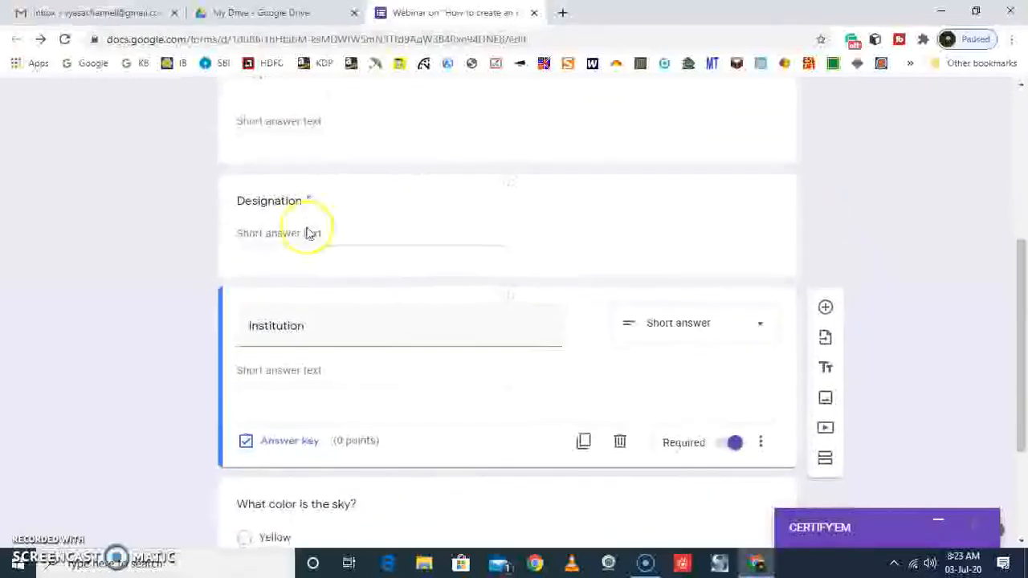
pyautogui.scroll(-1, 310, 232)
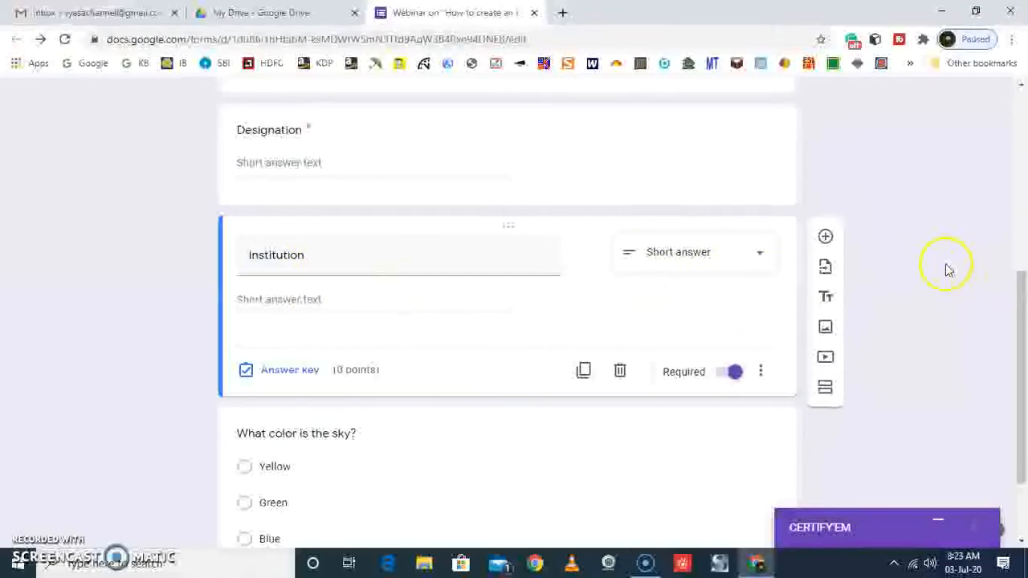
pyautogui.scroll(4, 946, 269)
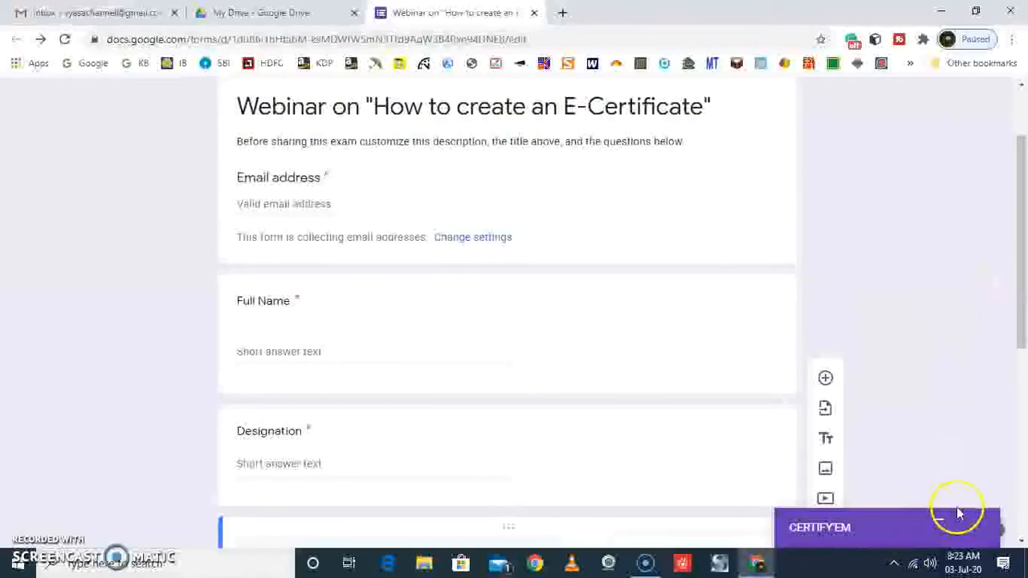
pyautogui.click(940, 519)
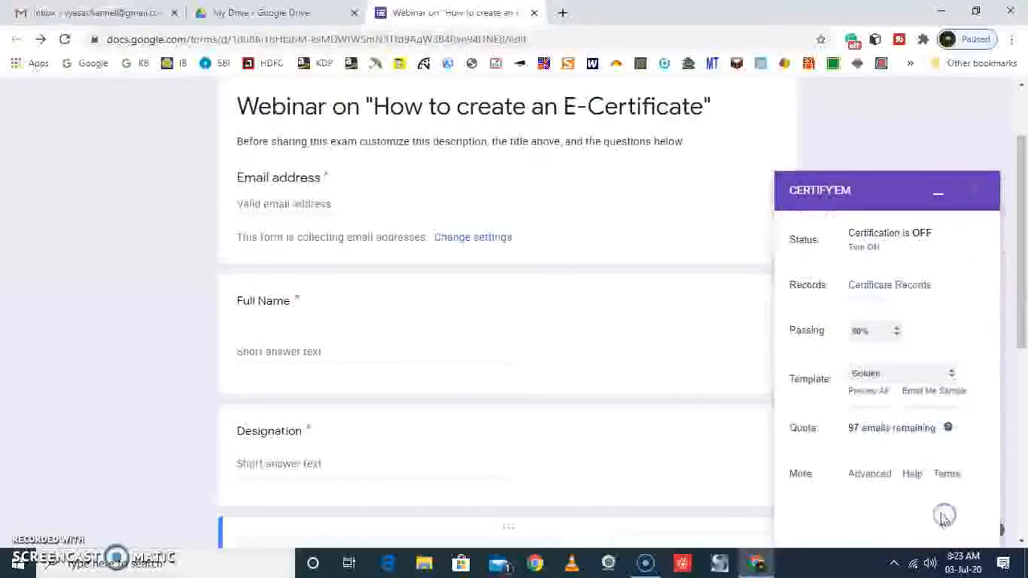
pyautogui.click(864, 249)
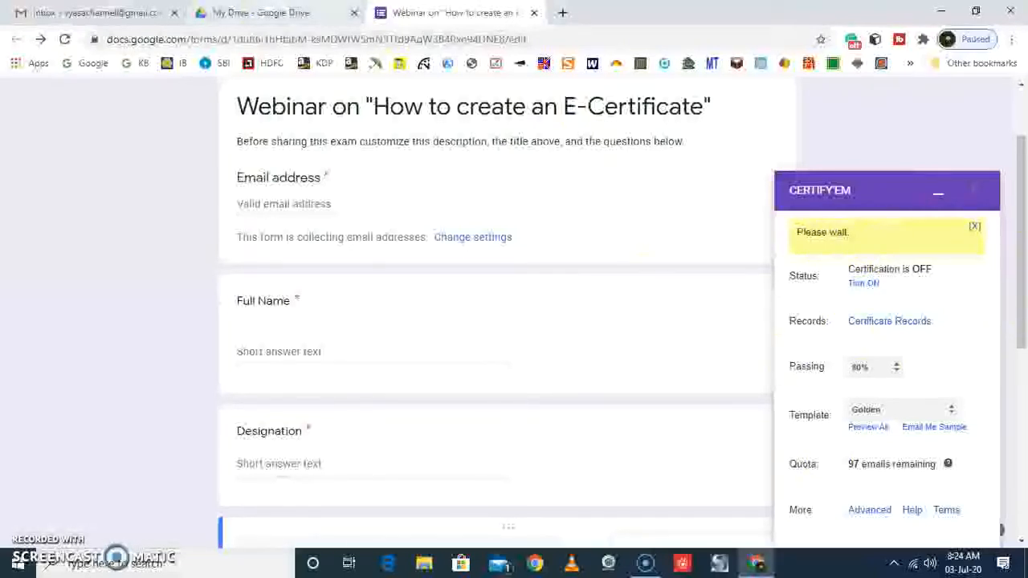
# Switch to Google Drive and create a new blank Google Slides presentation
pyautogui.click(268, 13)
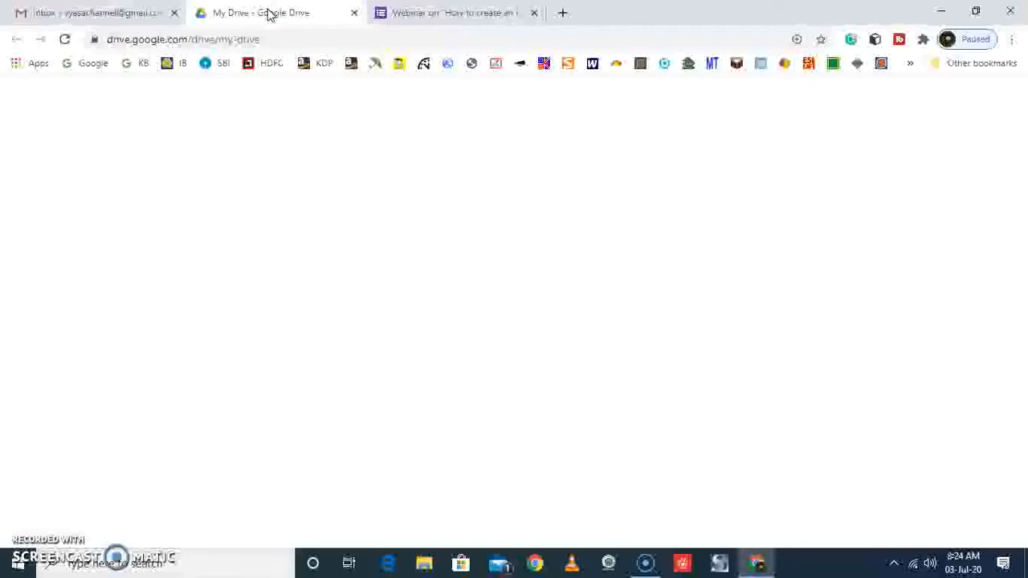
pyautogui.click(56, 153)
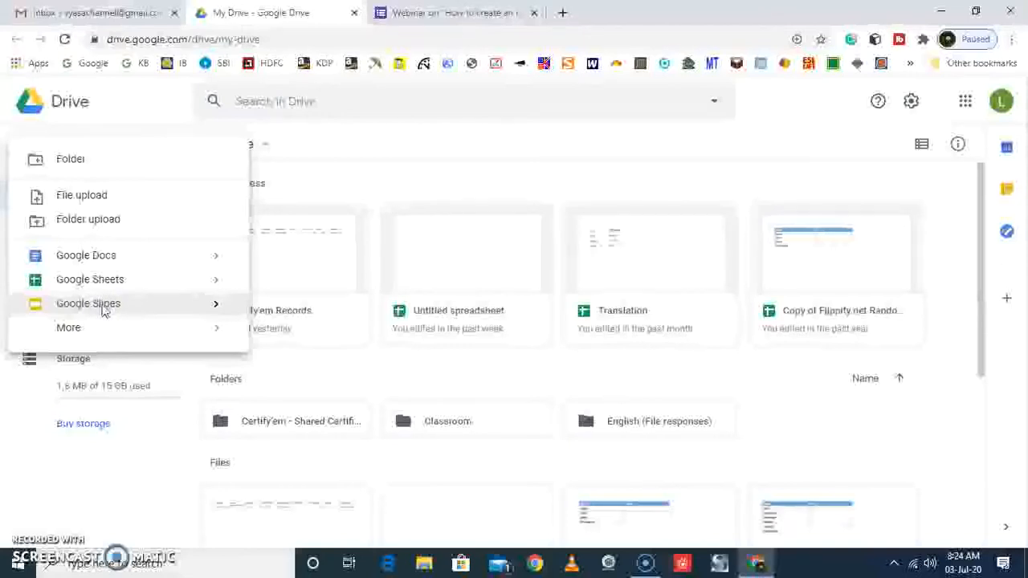
pyautogui.click(102, 312)
pyautogui.click(199, 77)
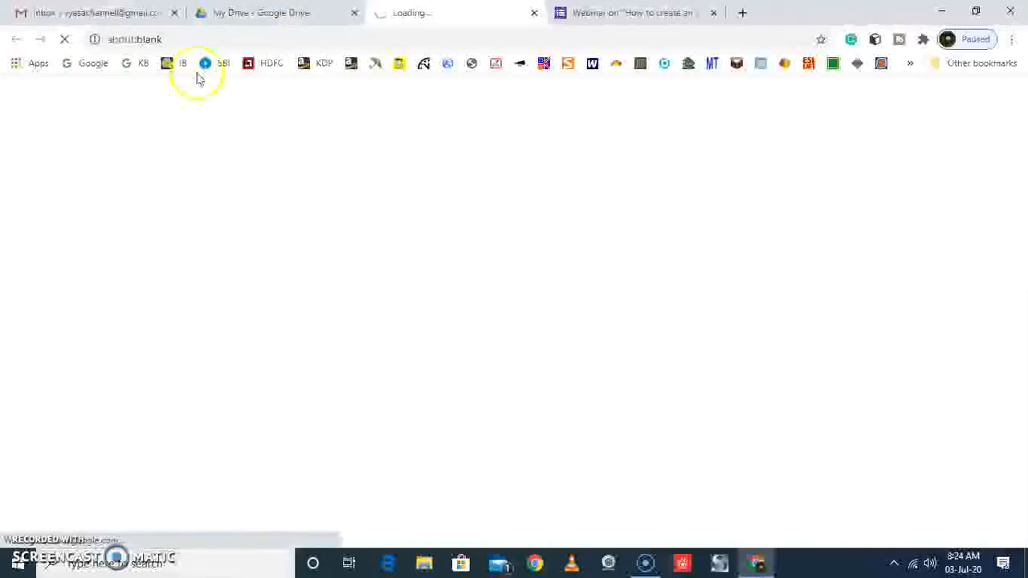
# Examine the certificate template choices in the webinar form's Certify'em panel, minimize it and switch to the untitled Google Slides presentation
pyautogui.click(626, 11)
pyautogui.click(953, 376)
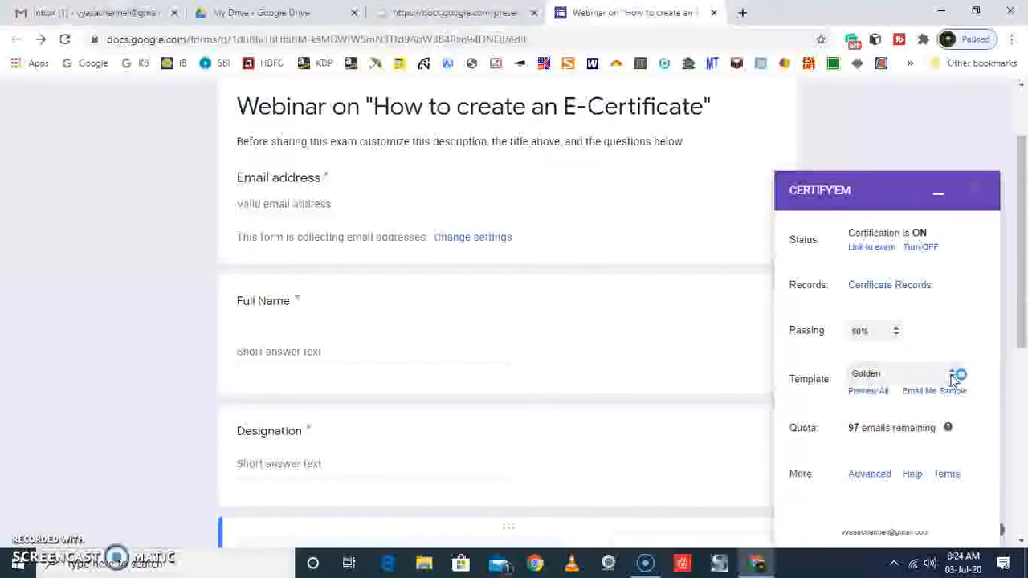
pyautogui.click(954, 376)
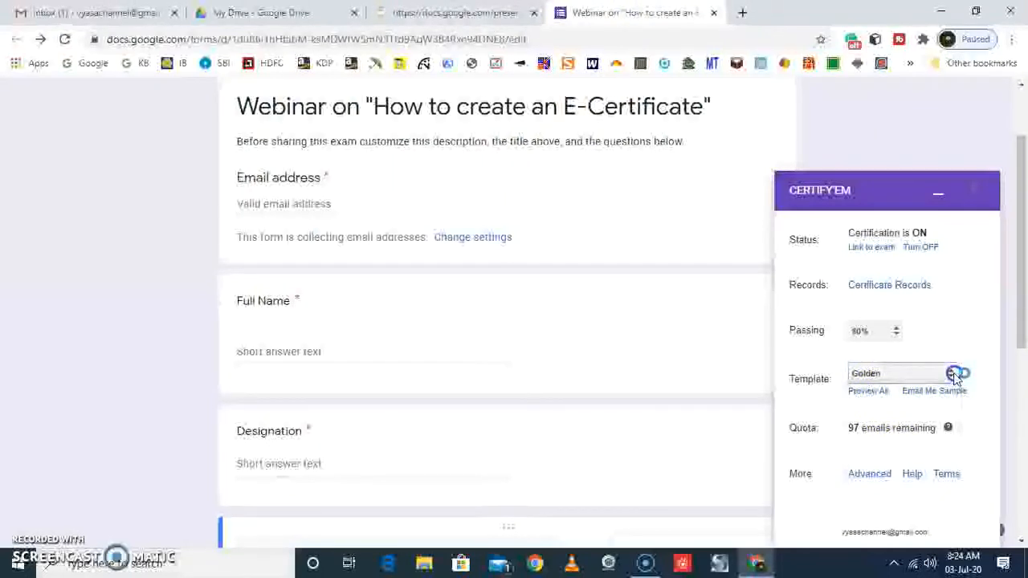
pyautogui.click(954, 376)
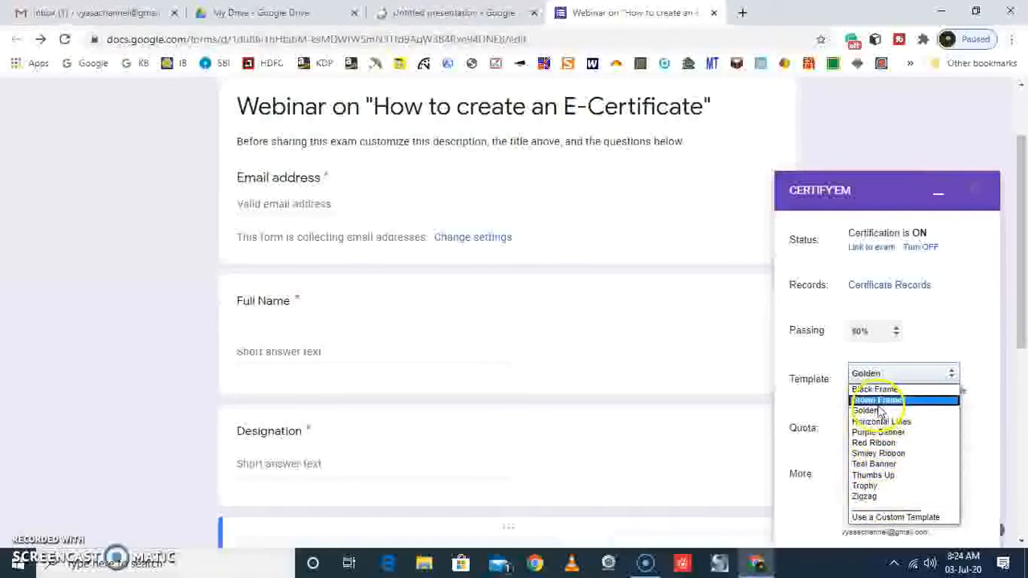
pyautogui.click(937, 193)
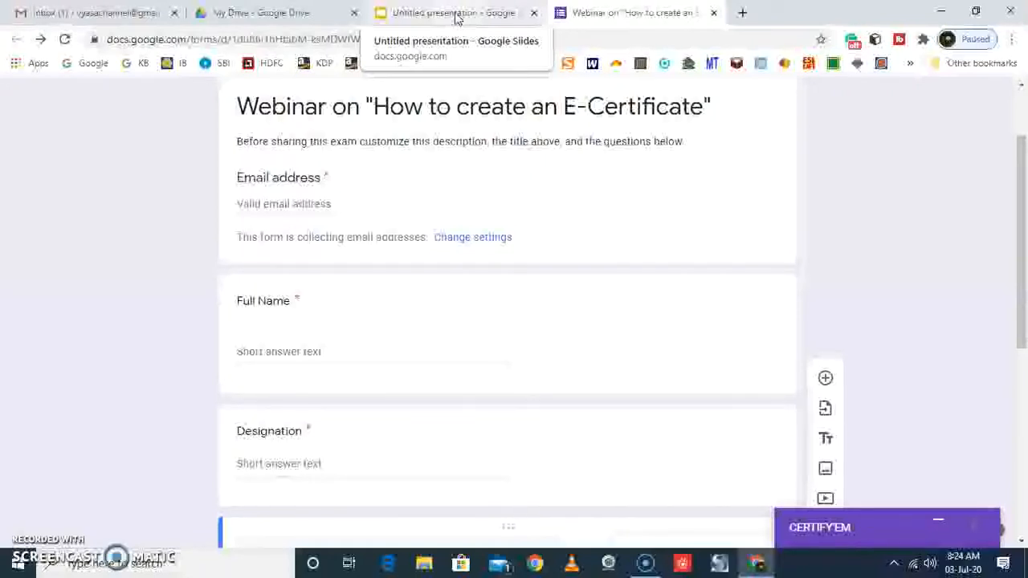
pyautogui.click(456, 15)
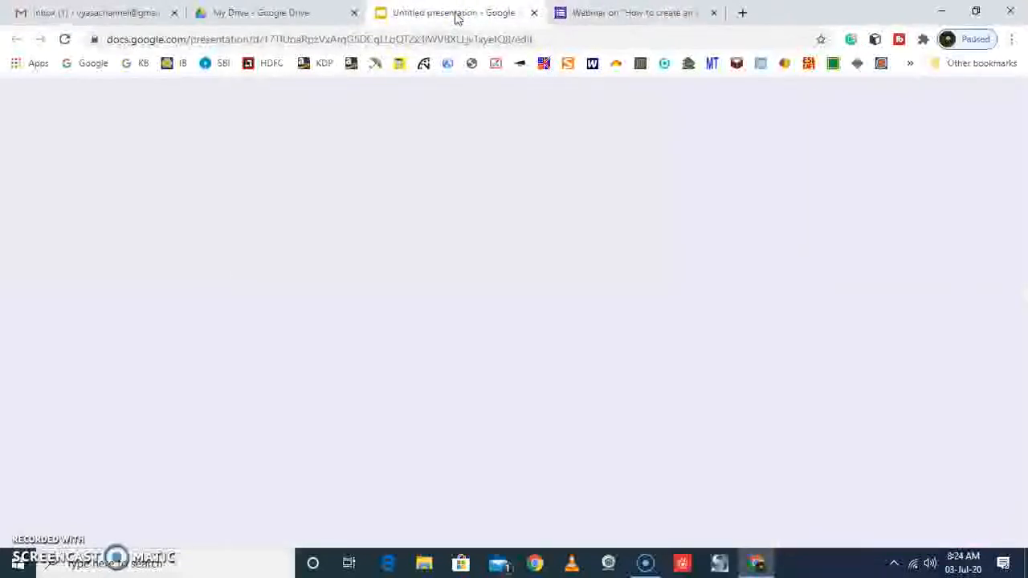
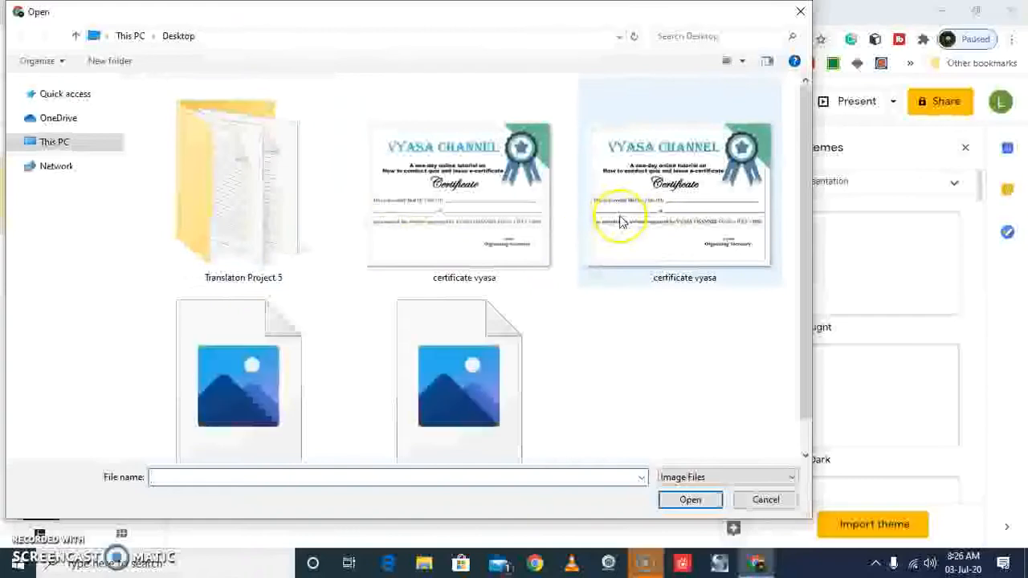
# Insert the second "certificate vyasa" image from the Desktop and stretch it to cover the whole slide
pyautogui.click(620, 220)
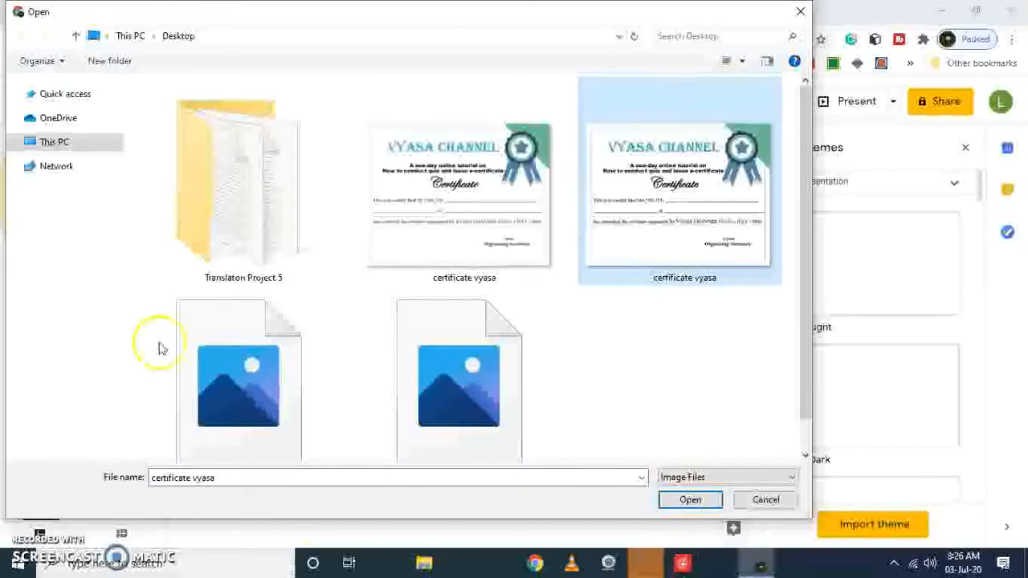
pyautogui.click(679, 499)
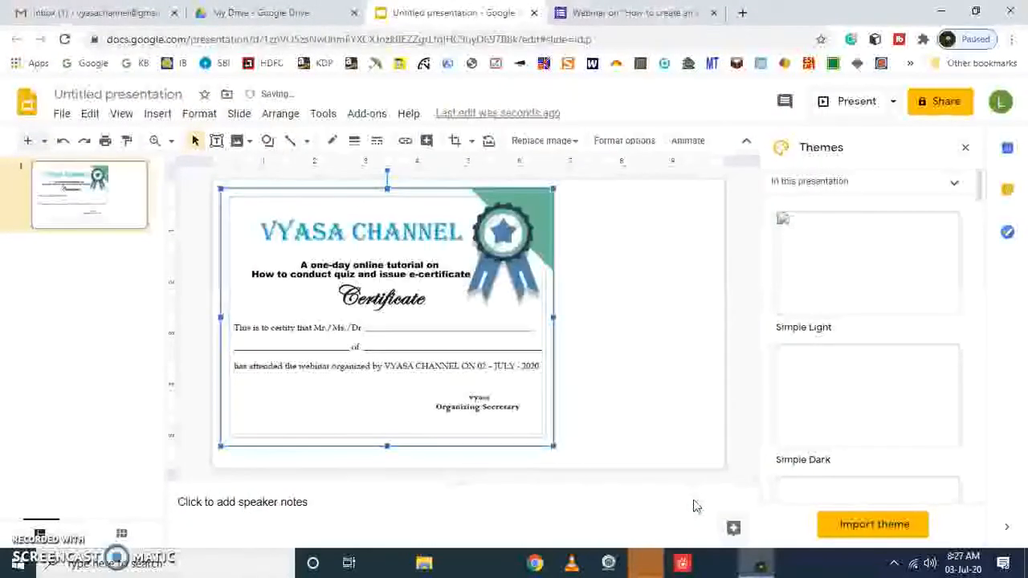
pyautogui.moveTo(551, 316); pyautogui.dragTo(721, 310)
pyautogui.moveTo(471, 447); pyautogui.dragTo(466, 465)
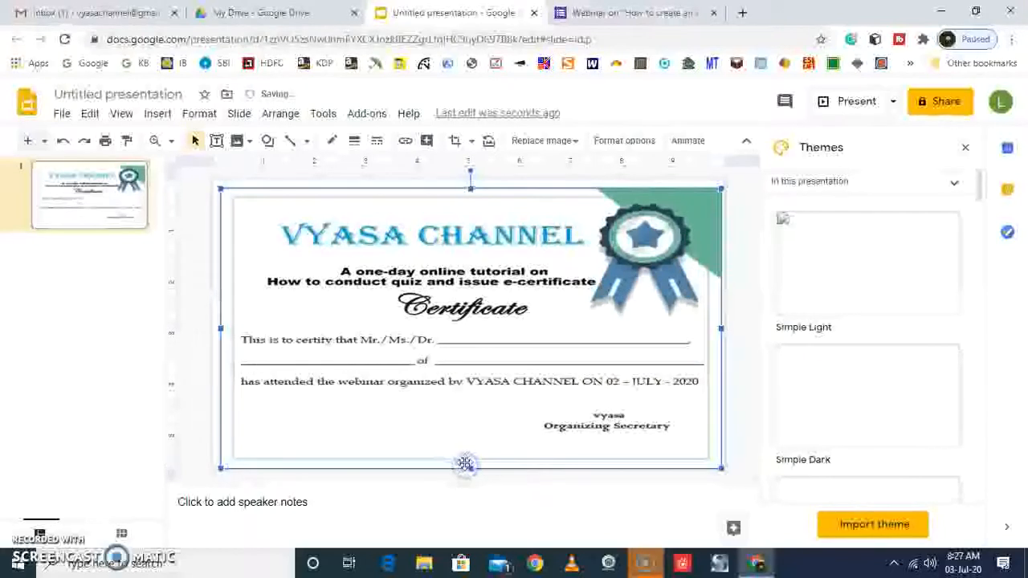
pyautogui.moveTo(470, 187); pyautogui.dragTo(469, 179)
pyautogui.moveTo(221, 323); pyautogui.dragTo(210, 323)
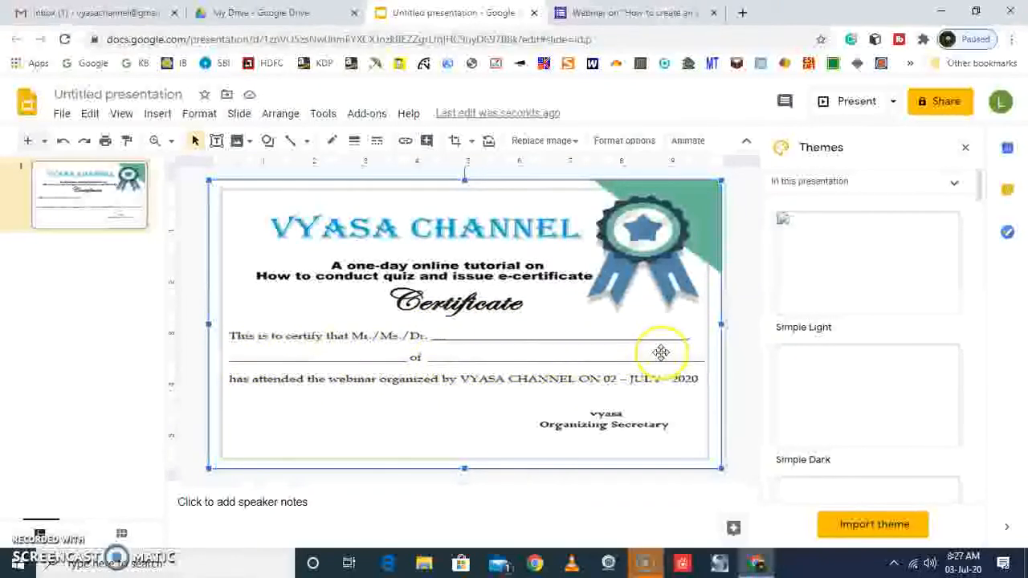
# Add a text box over the blank line after "Mr./Ms./Dr." and resize it to fit that line
pyautogui.click(216, 140)
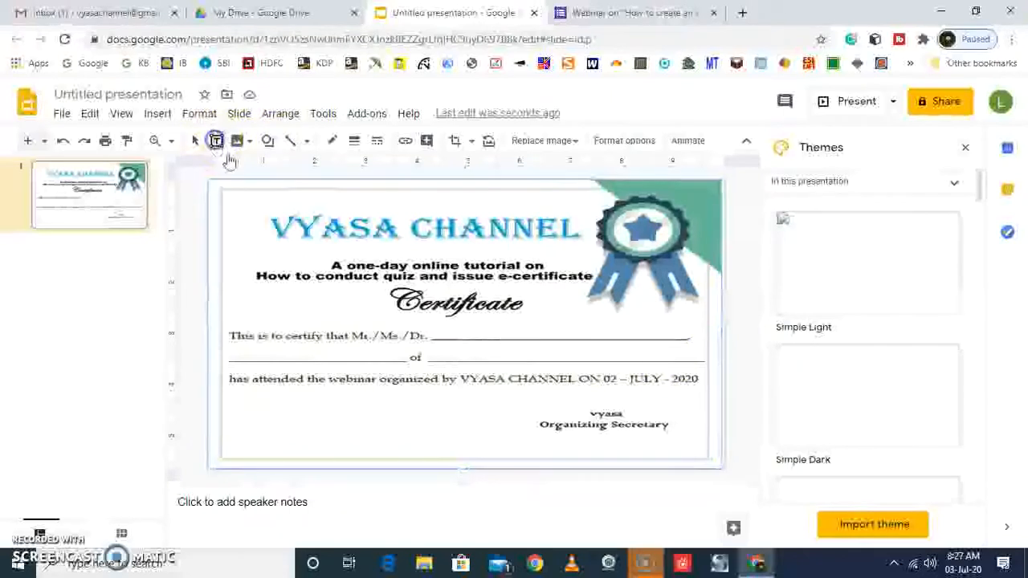
pyautogui.moveTo(433, 332); pyautogui.dragTo(844, 379)
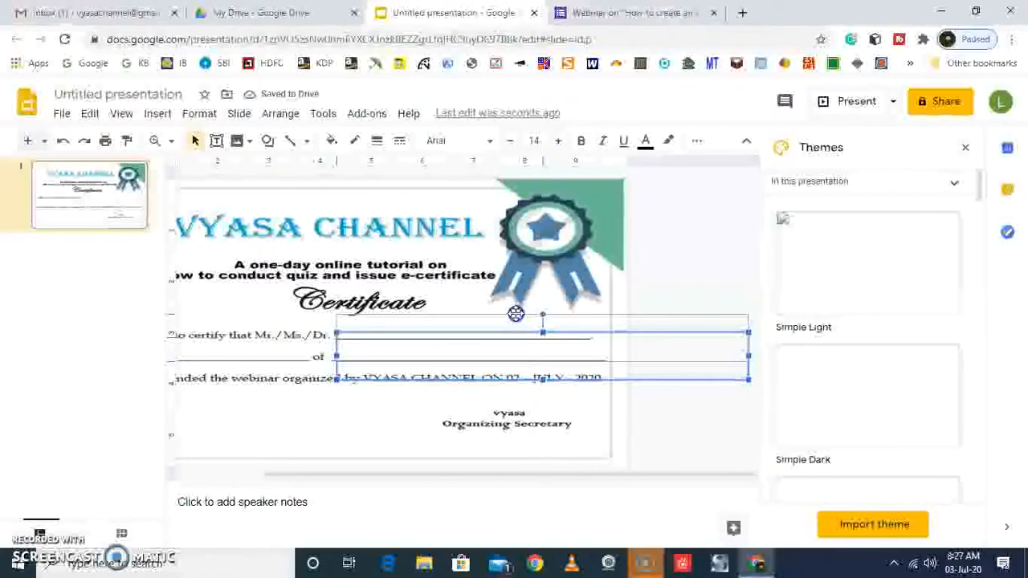
pyautogui.moveTo(516, 313); pyautogui.dragTo(515, 313)
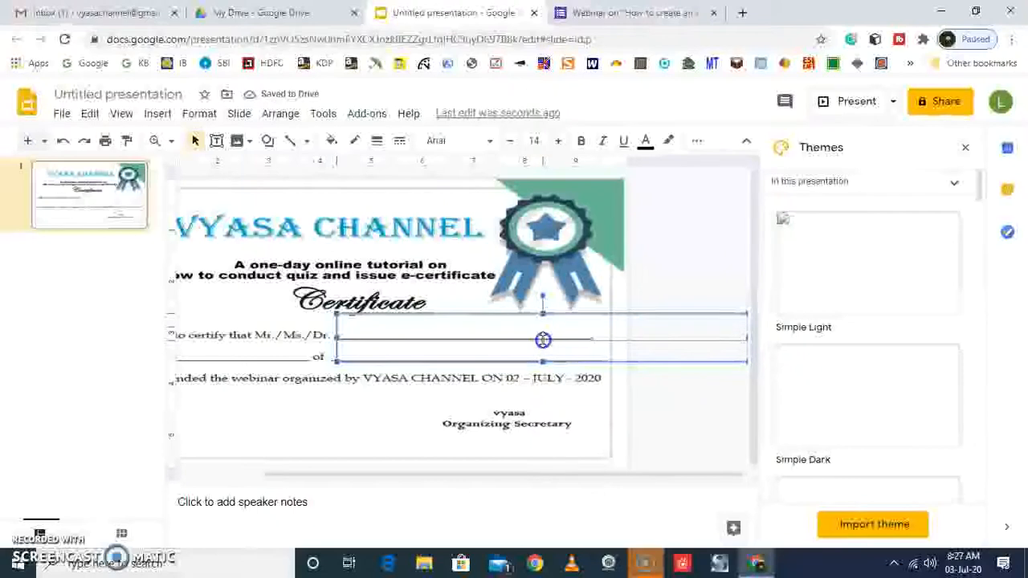
pyautogui.moveTo(543, 340); pyautogui.dragTo(543, 339)
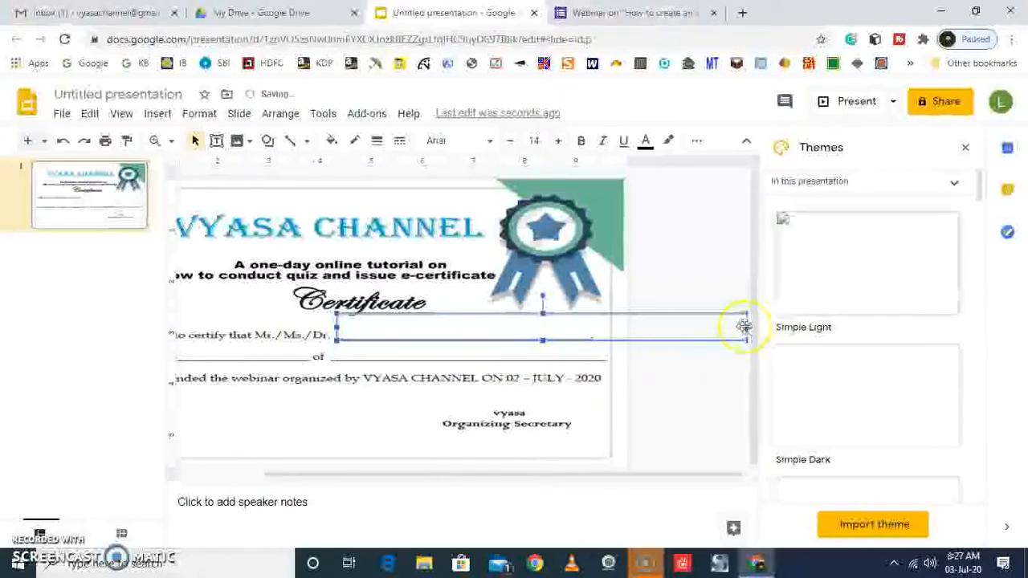
pyautogui.moveTo(746, 325); pyautogui.dragTo(590, 319)
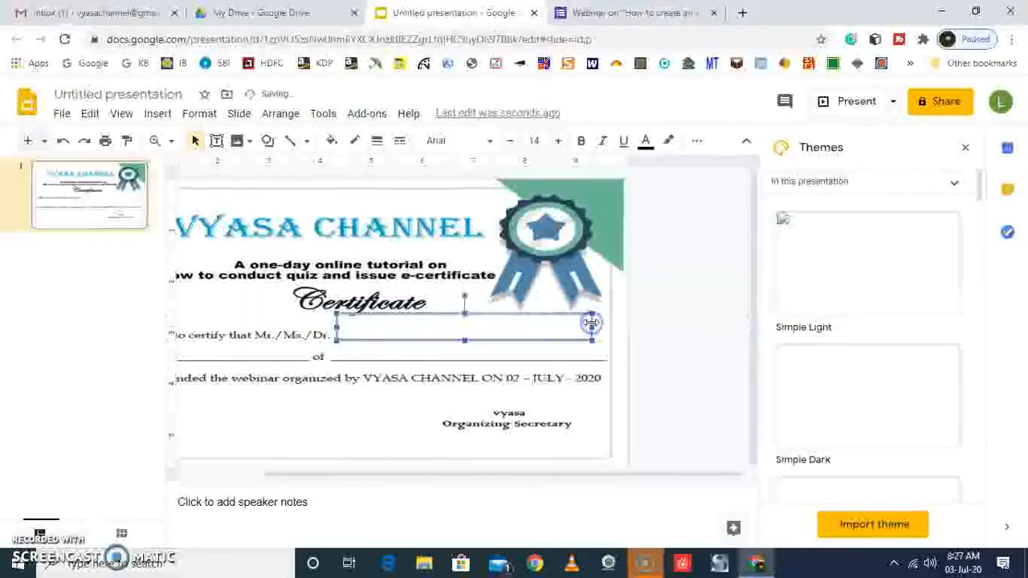
pyautogui.click(433, 332)
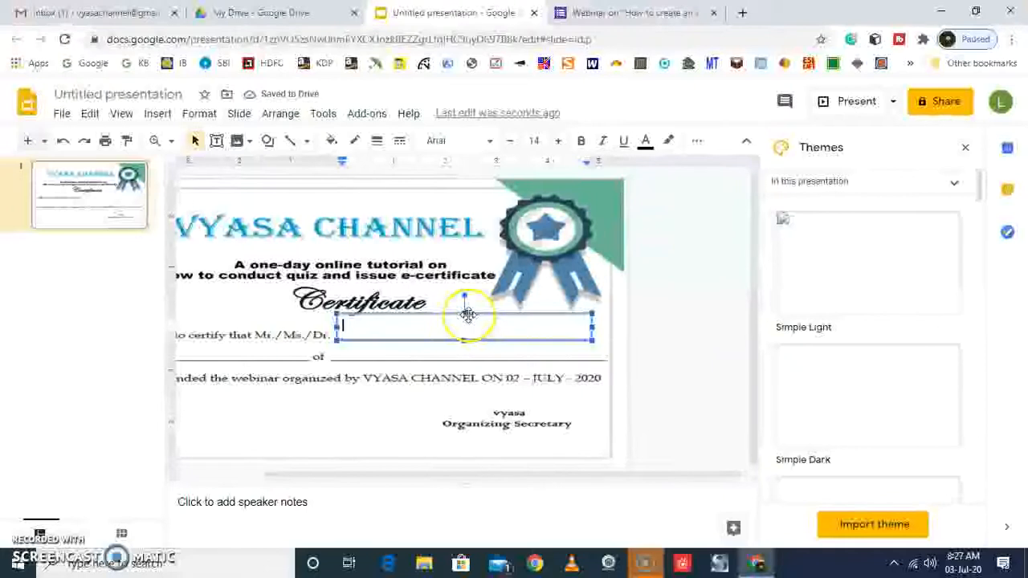
pyautogui.click(464, 312)
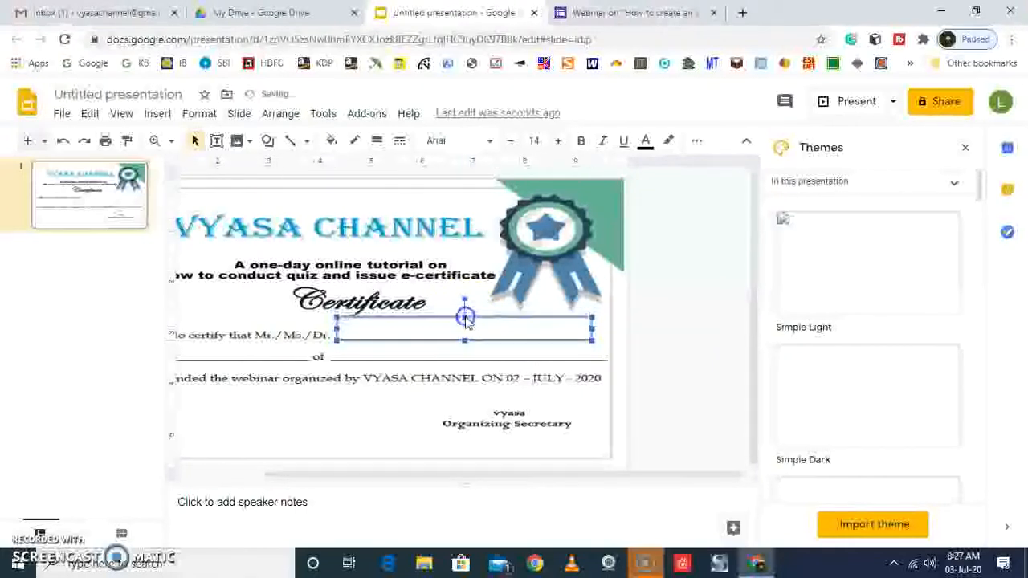
pyautogui.click(402, 331)
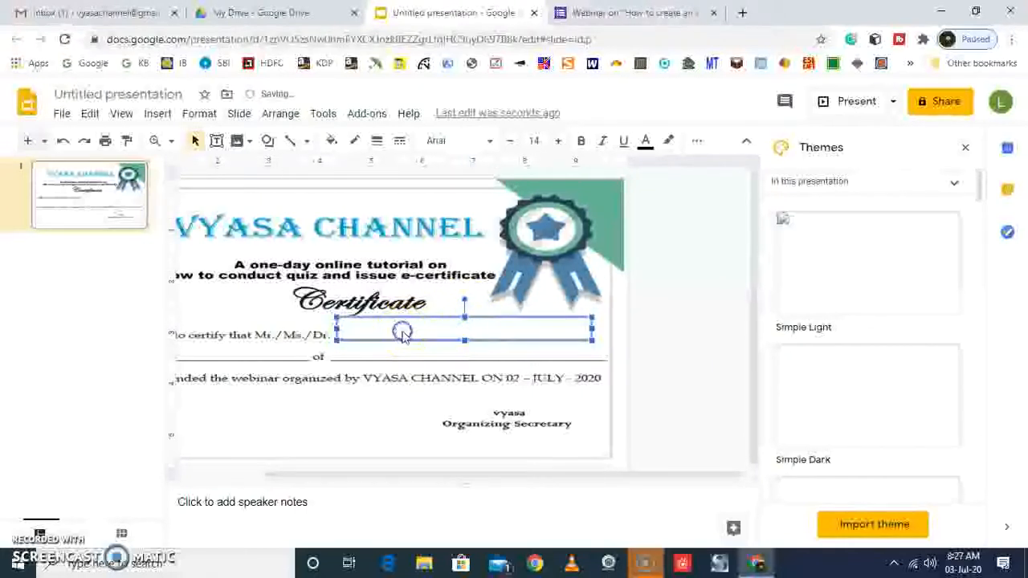
pyautogui.click(467, 340)
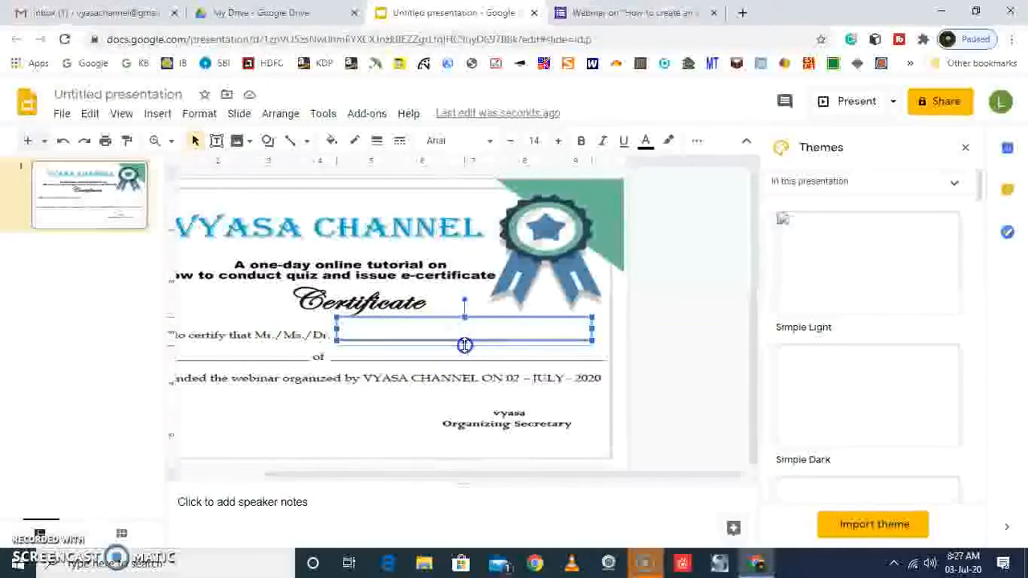
pyautogui.moveTo(464, 344); pyautogui.dragTo(466, 347)
# Enter the placeholder {{FULL NAME}} in the text box on the name line and reduce the box's height
pyautogui.click(442, 332)
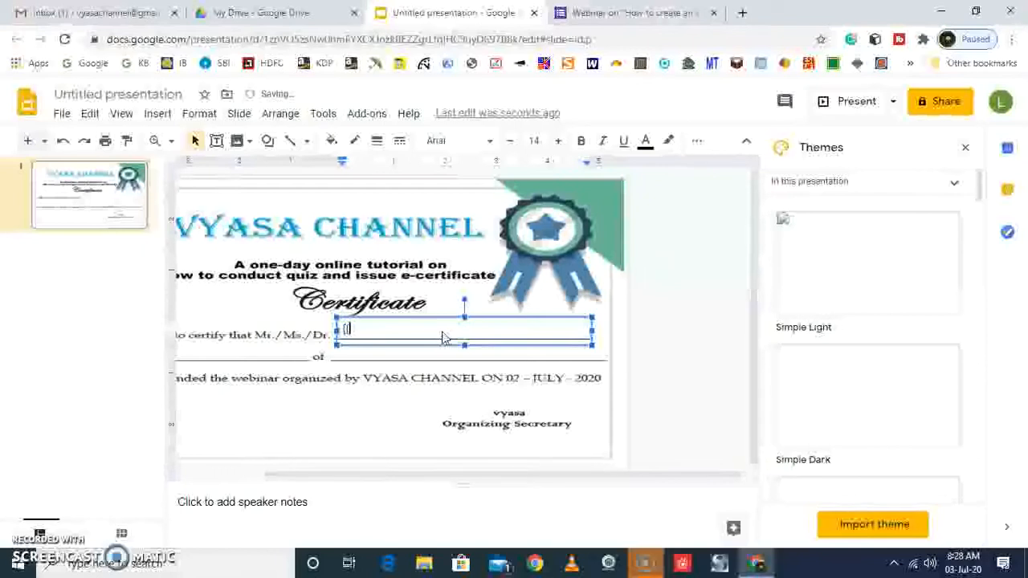
pyautogui.write('{{FULL NAME')
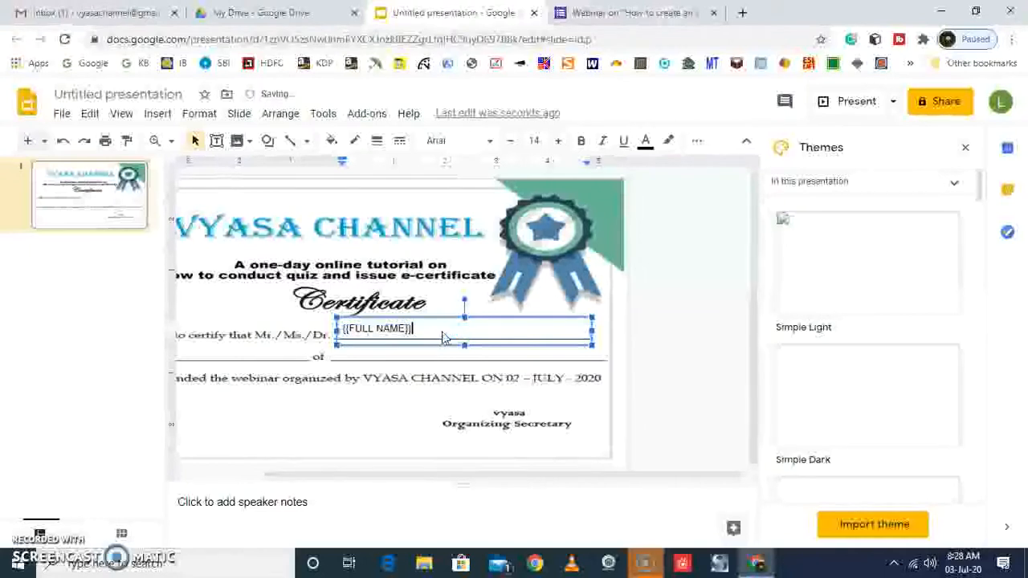
pyautogui.click(465, 345)
pyautogui.moveTo(465, 345); pyautogui.dragTo(465, 339)
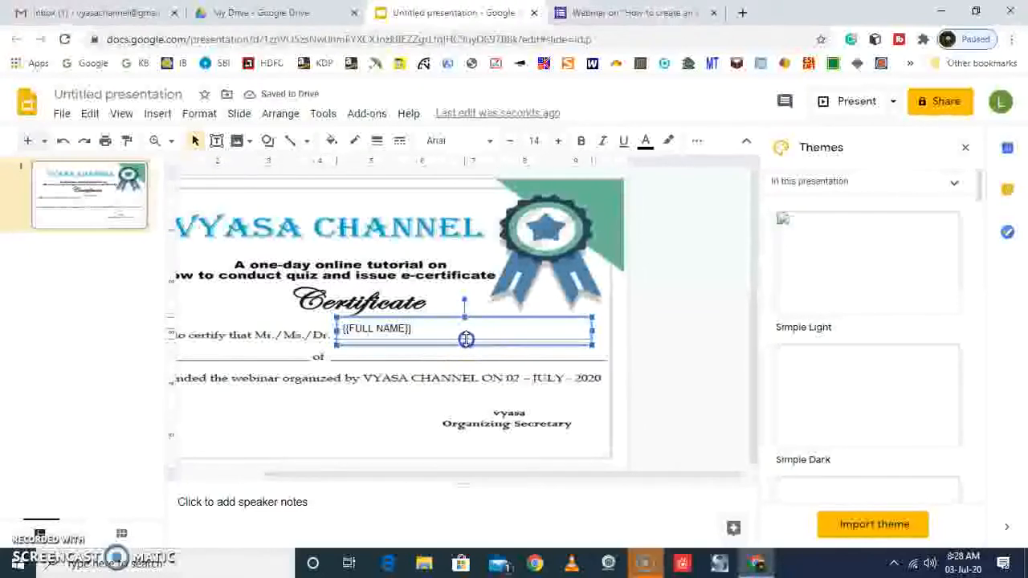
# Set the font of the {{FULL NAME}} placeholder to Georgia
pyautogui.click(395, 329)
pyautogui.tripleClick(394, 329)
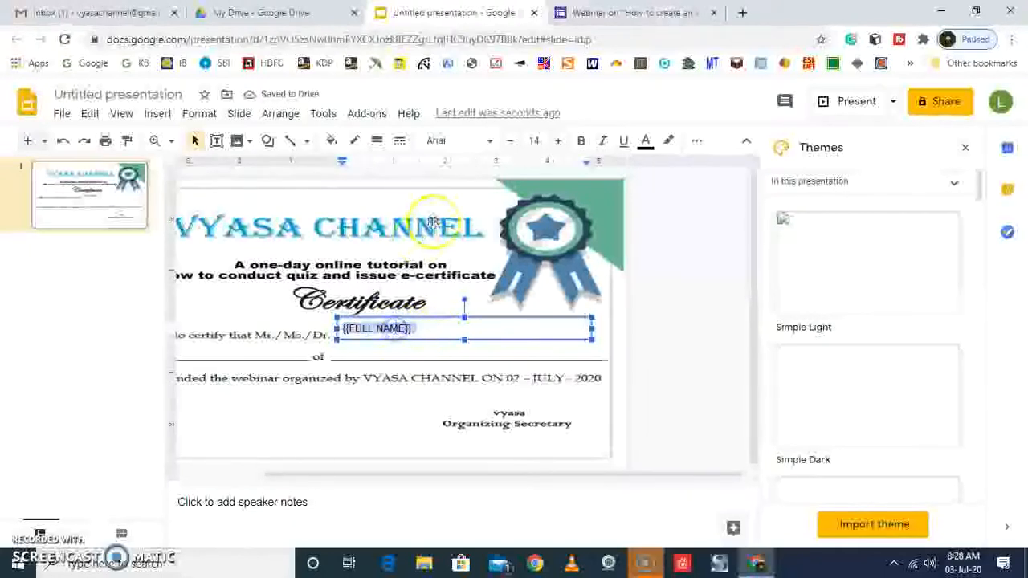
pyautogui.click(490, 141)
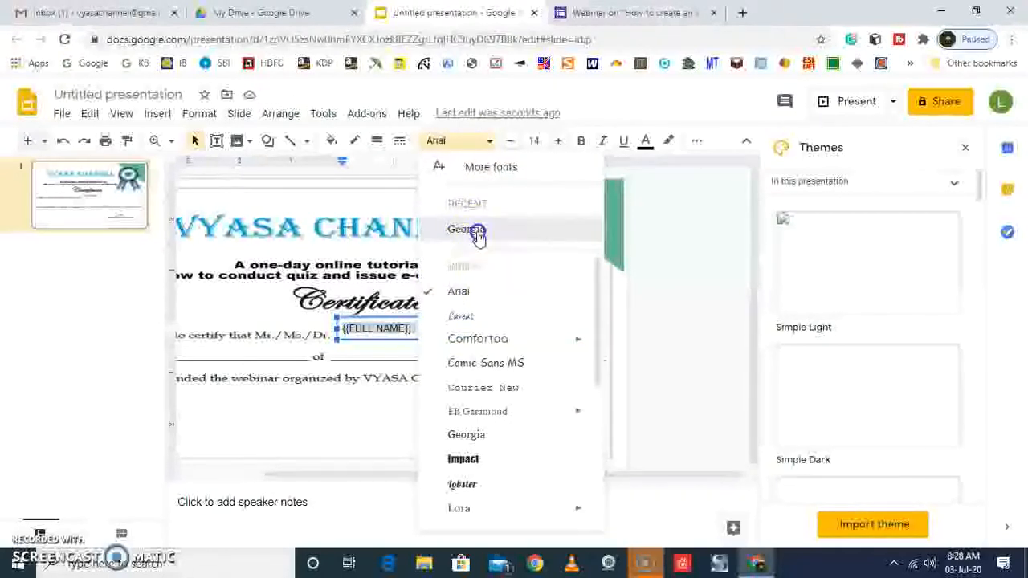
pyautogui.click(467, 229)
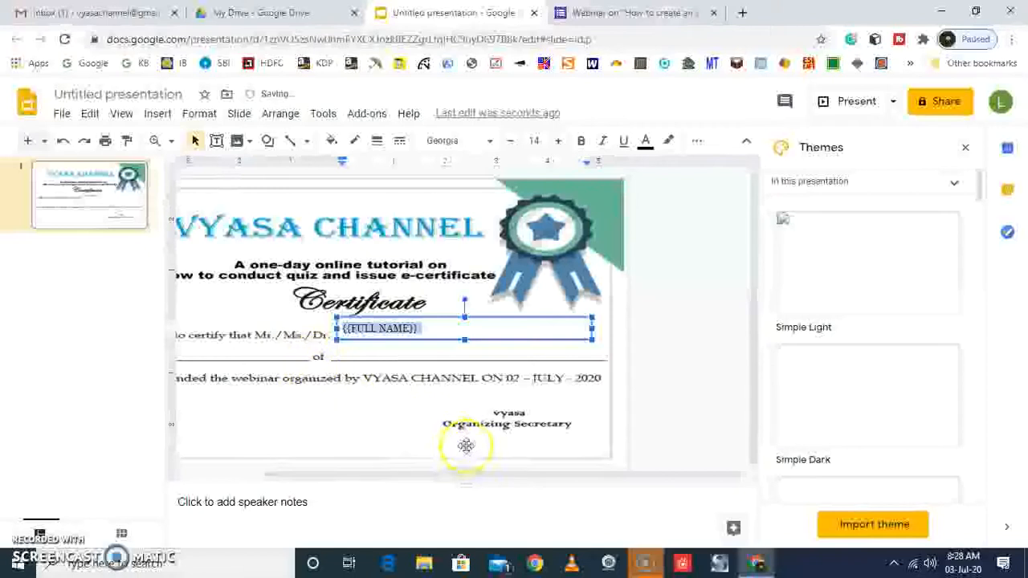
# Add a text box over the blank line before "of" and resize it to fit that line
pyautogui.moveTo(452, 472); pyautogui.dragTo(290, 469)
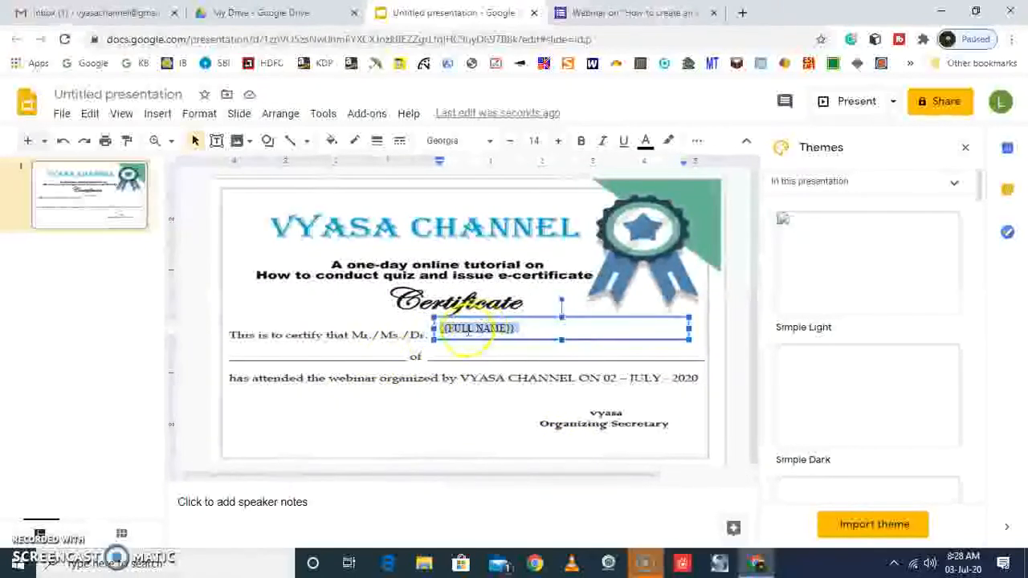
pyautogui.click(294, 363)
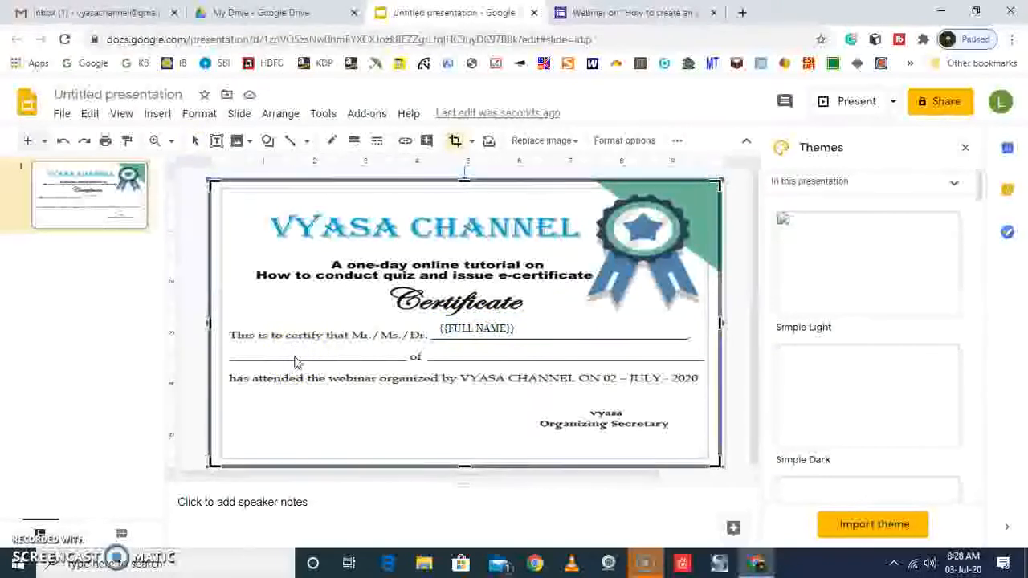
pyautogui.click(217, 141)
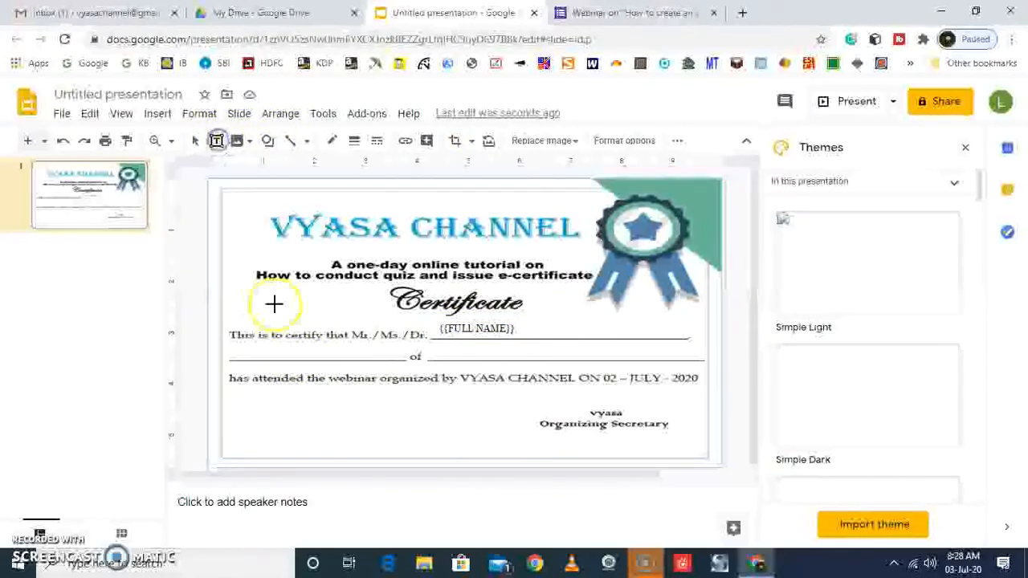
pyautogui.click(231, 356)
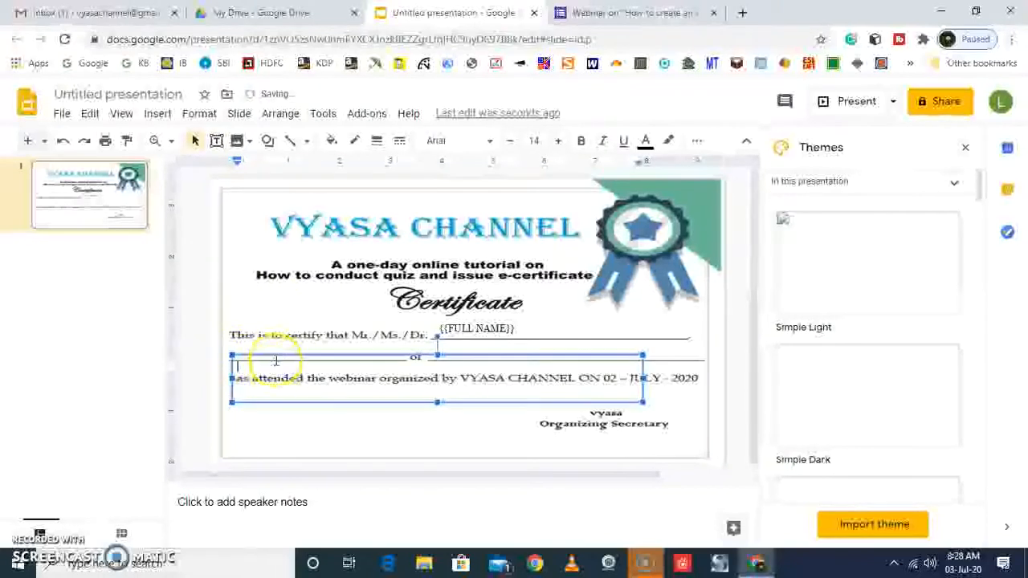
pyautogui.moveTo(275, 355); pyautogui.dragTo(274, 316)
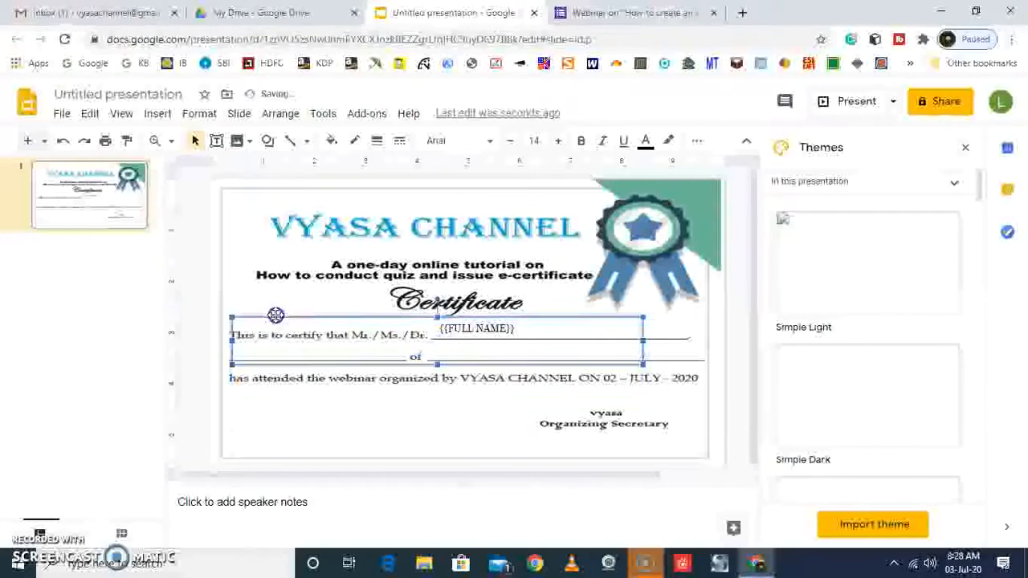
pyautogui.moveTo(437, 318); pyautogui.dragTo(434, 343)
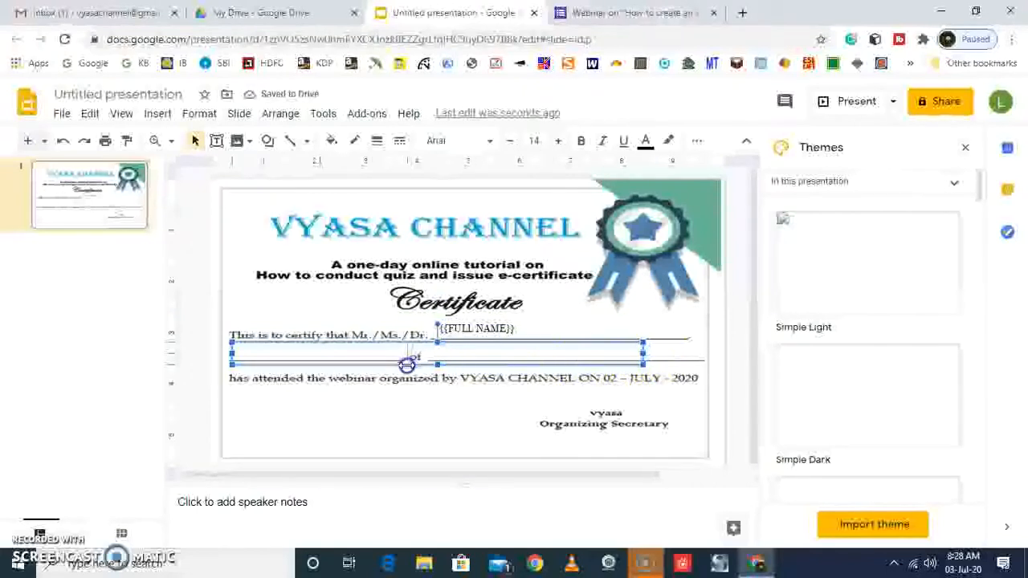
pyautogui.moveTo(407, 365); pyautogui.dragTo(409, 360)
# Enter the placeholder {{OTHER IDENTIFIER}} in the text box before "of" and reduce the box's height to the line
pyautogui.click(311, 350)
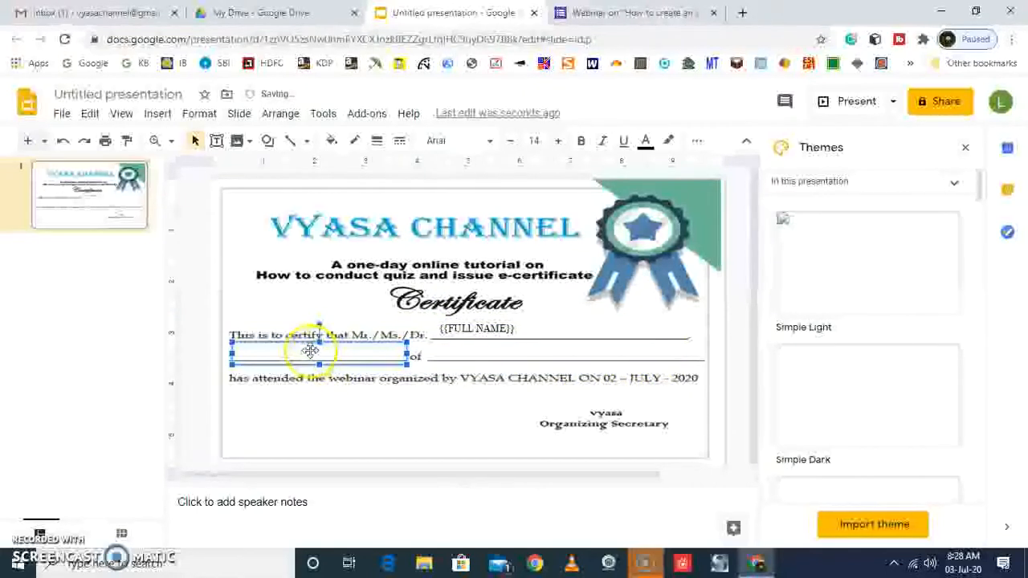
pyautogui.click(308, 351)
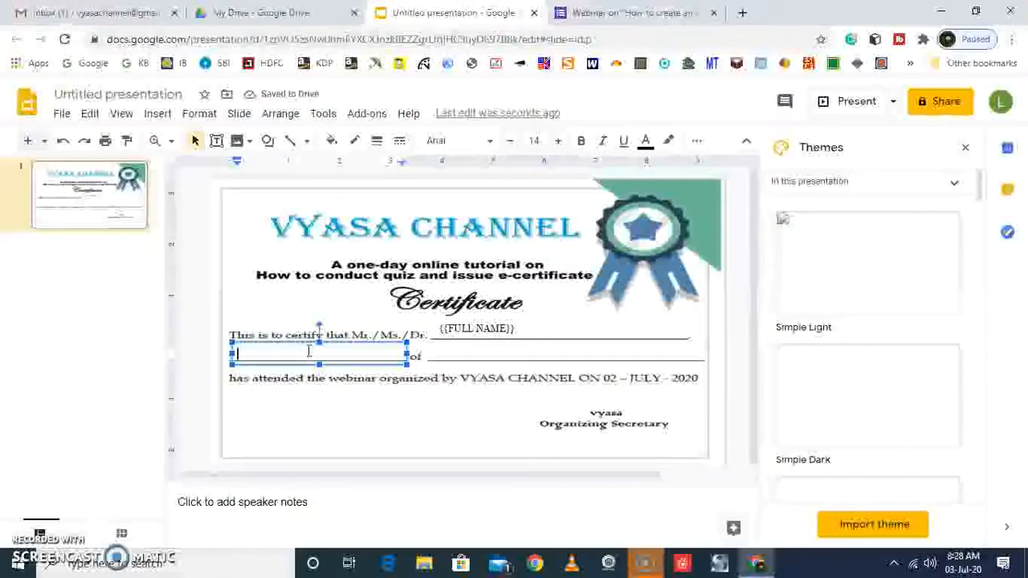
pyautogui.write('{{OTHER IDENTIFIER')
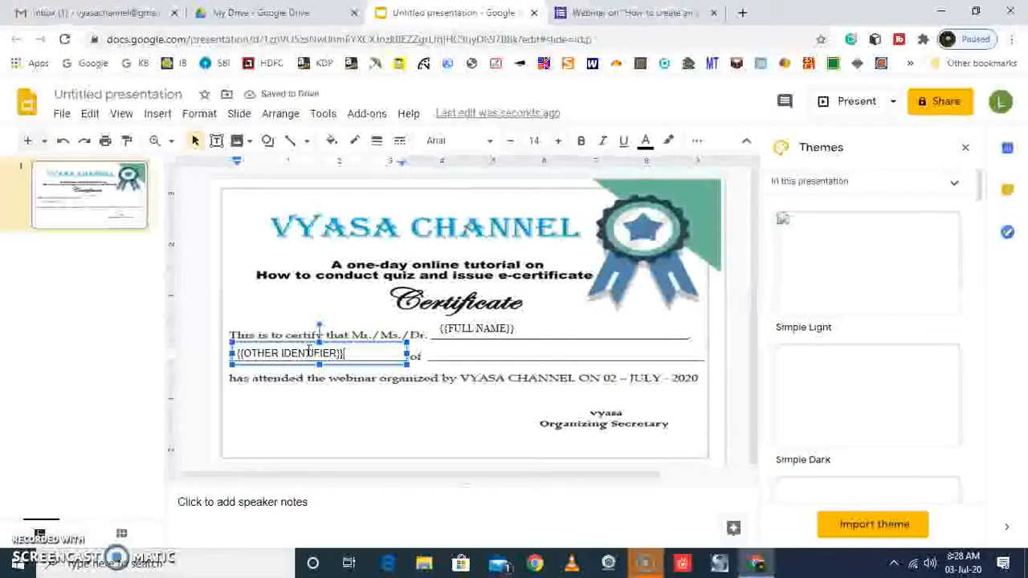
pyautogui.click(315, 366)
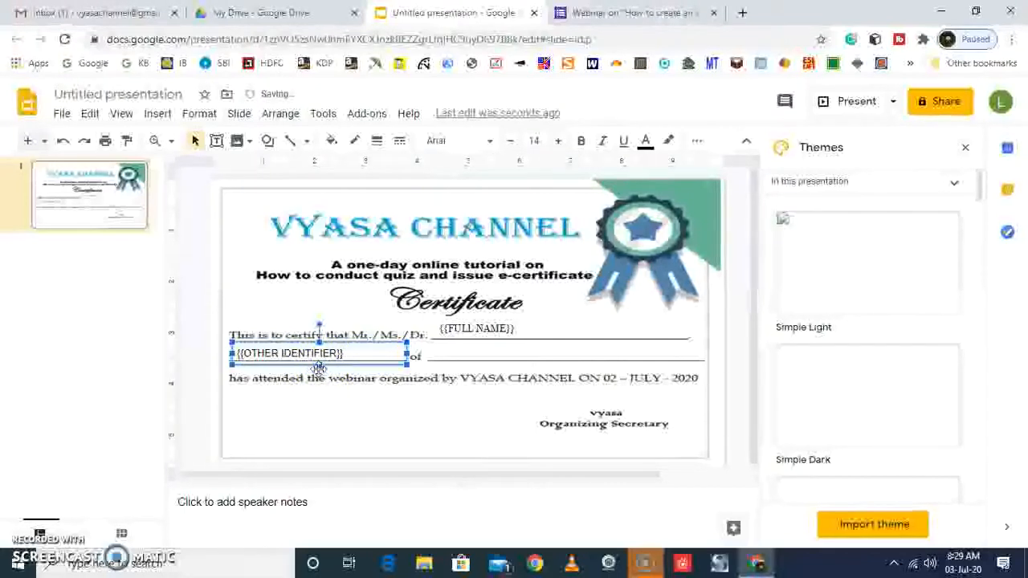
pyautogui.click(321, 360)
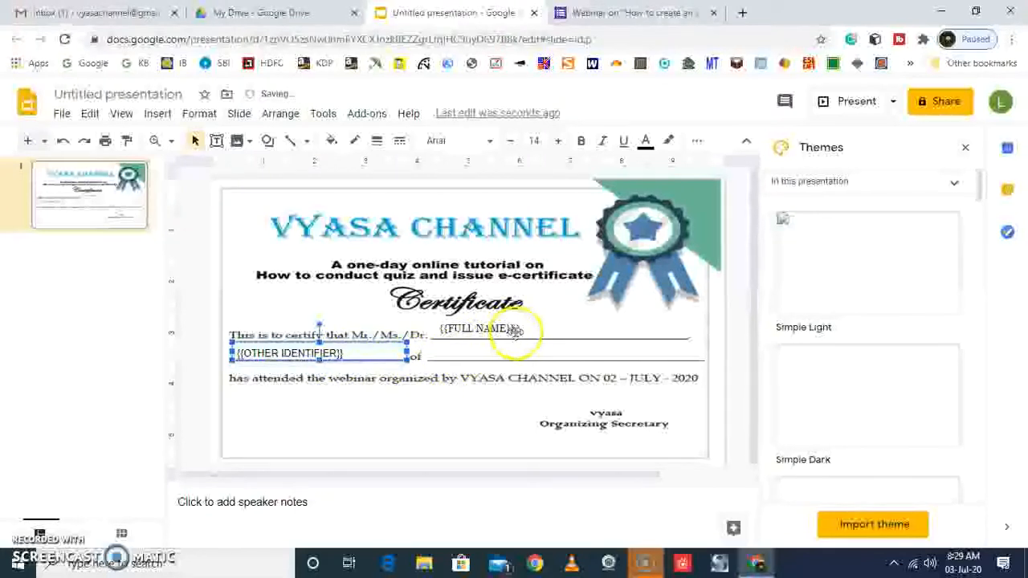
# Lower the top edge of the {{FULL NAME}} text box so the placeholder sits closer to its line
pyautogui.click(515, 329)
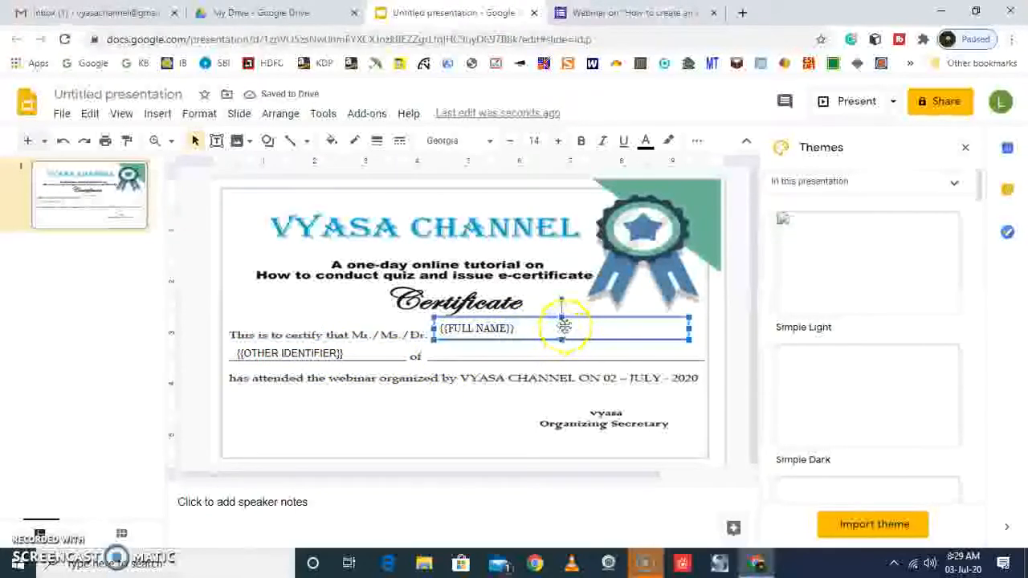
pyautogui.moveTo(563, 320); pyautogui.dragTo(562, 321)
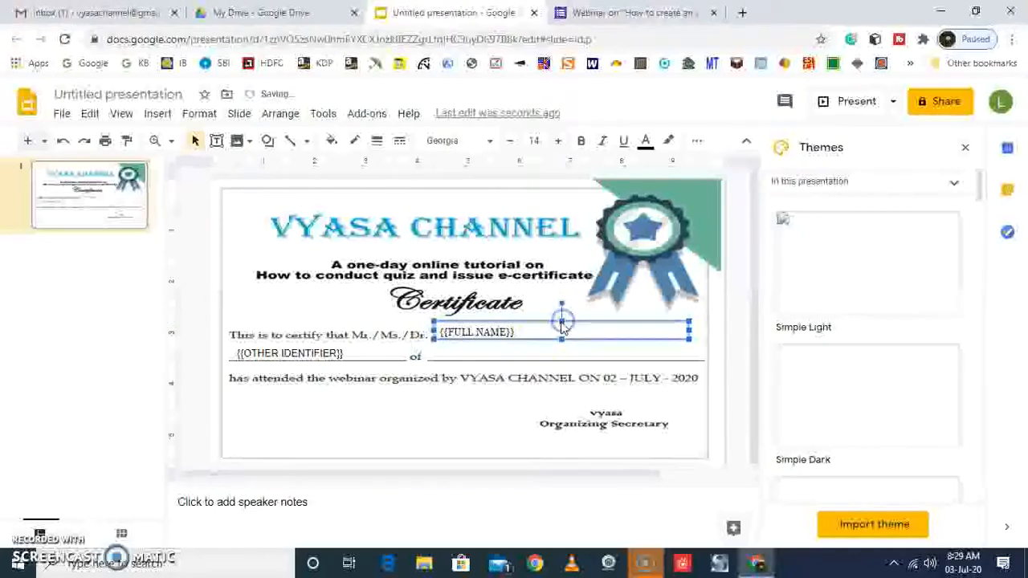
pyautogui.click(499, 355)
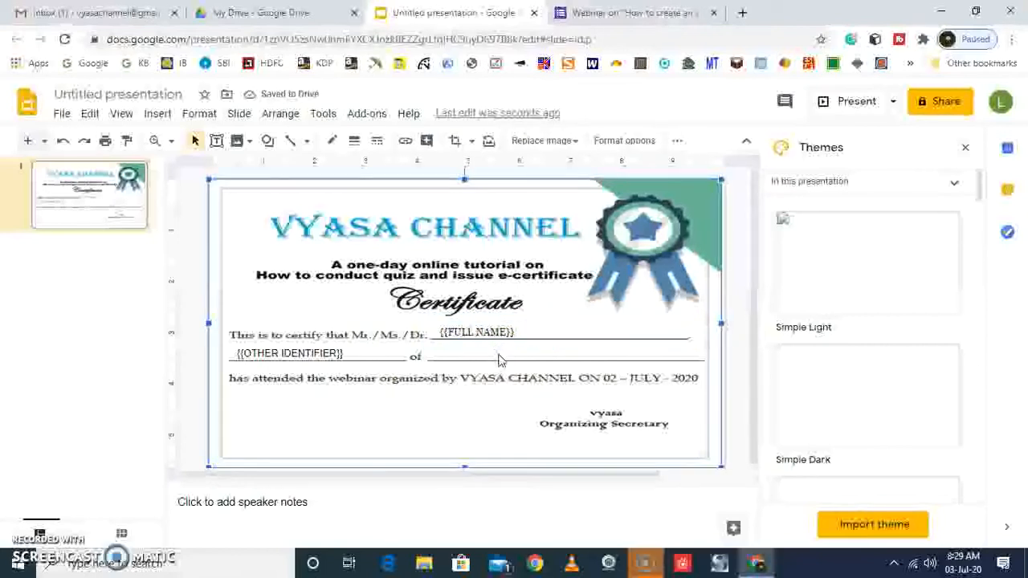
# Add a text box over the blank line after "of" and resize and position it to fit that line
pyautogui.click(216, 141)
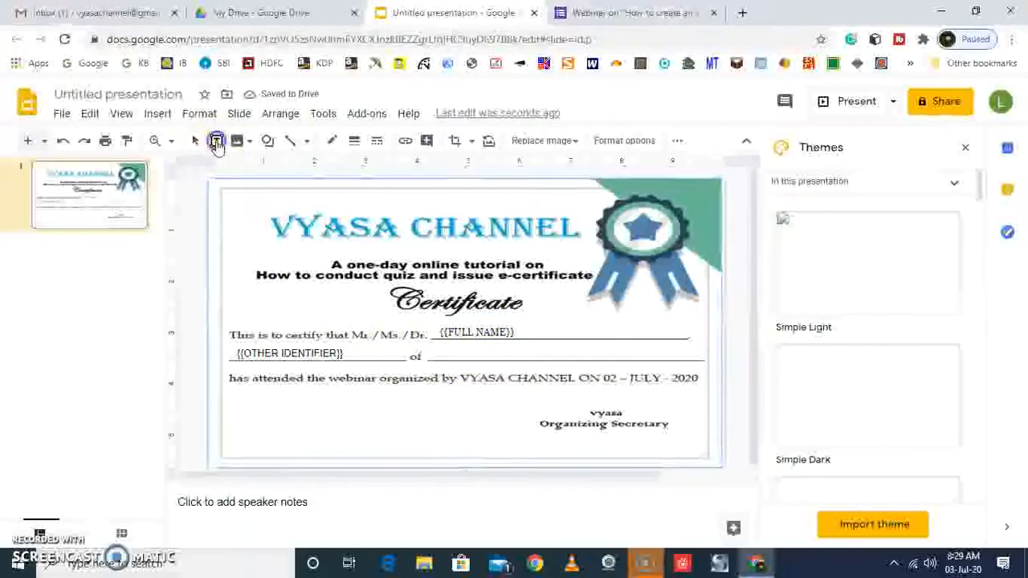
pyautogui.click(431, 350)
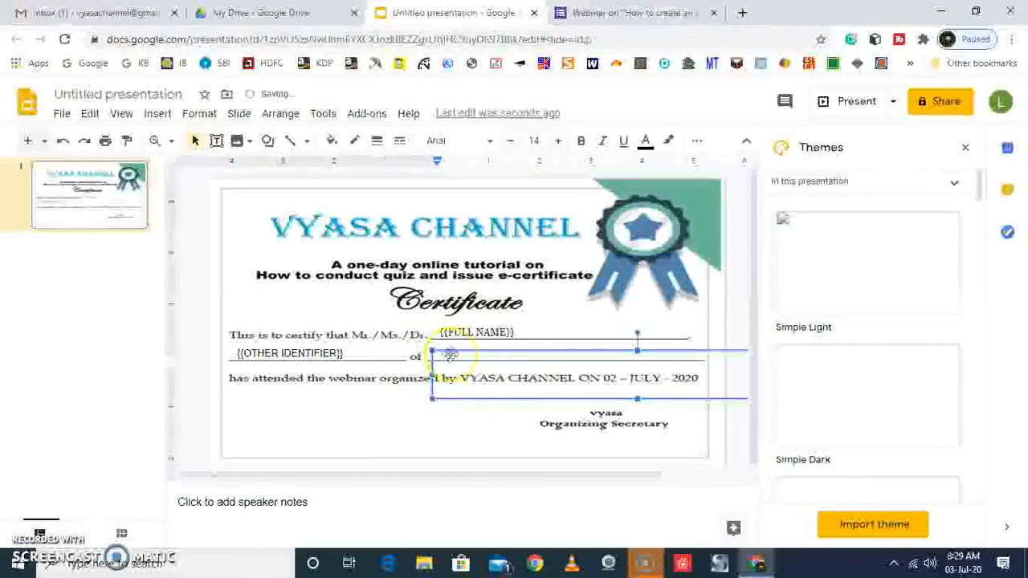
pyautogui.click(504, 351)
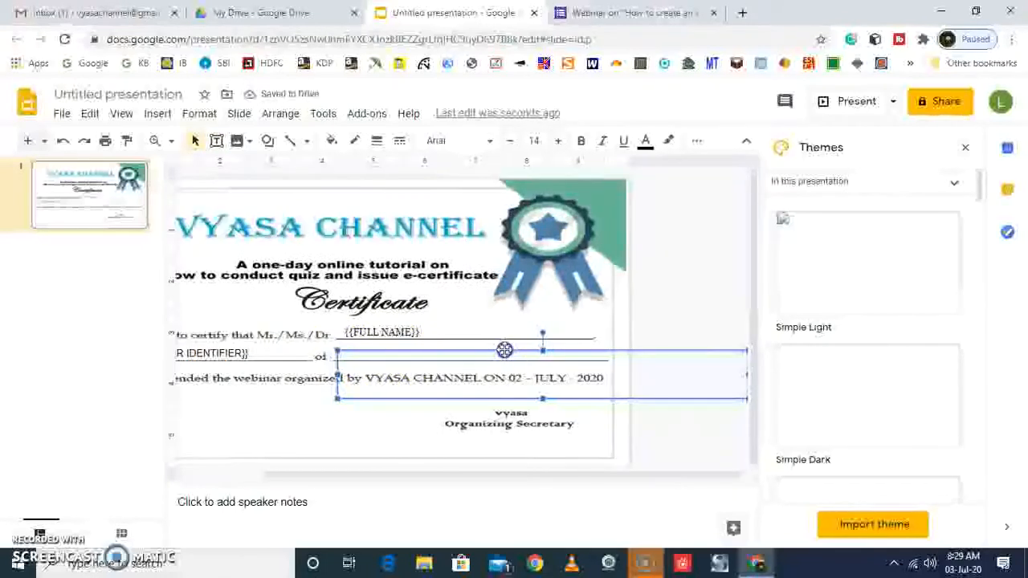
pyautogui.moveTo(542, 398); pyautogui.dragTo(547, 343)
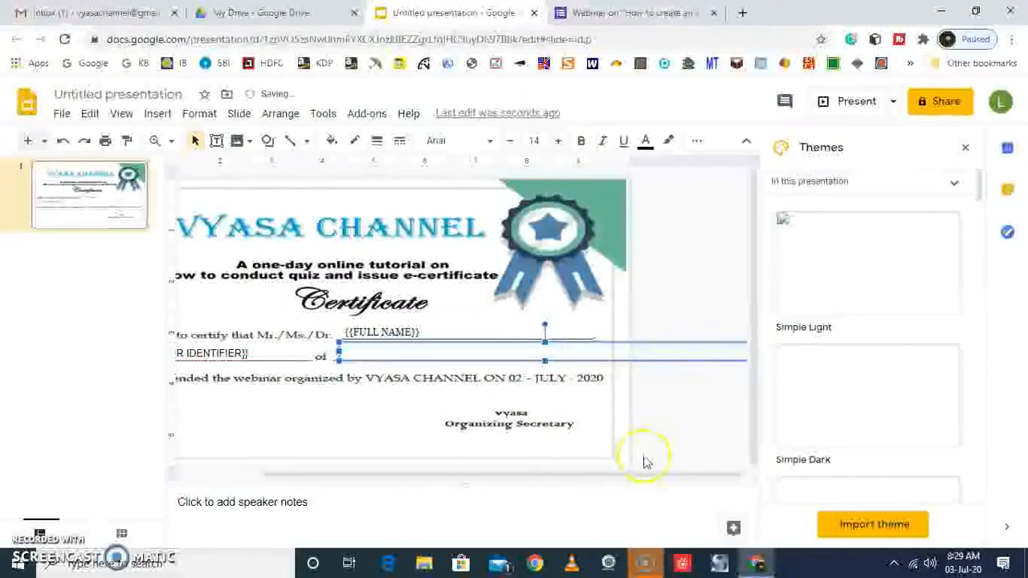
pyautogui.moveTo(341, 354); pyautogui.dragTo(489, 351)
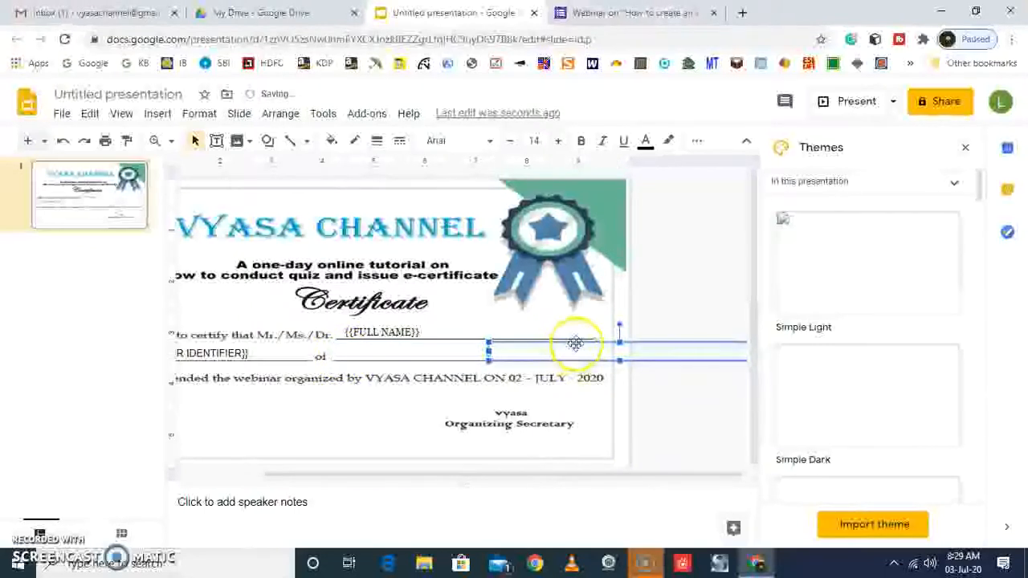
pyautogui.moveTo(576, 346); pyautogui.dragTo(419, 343)
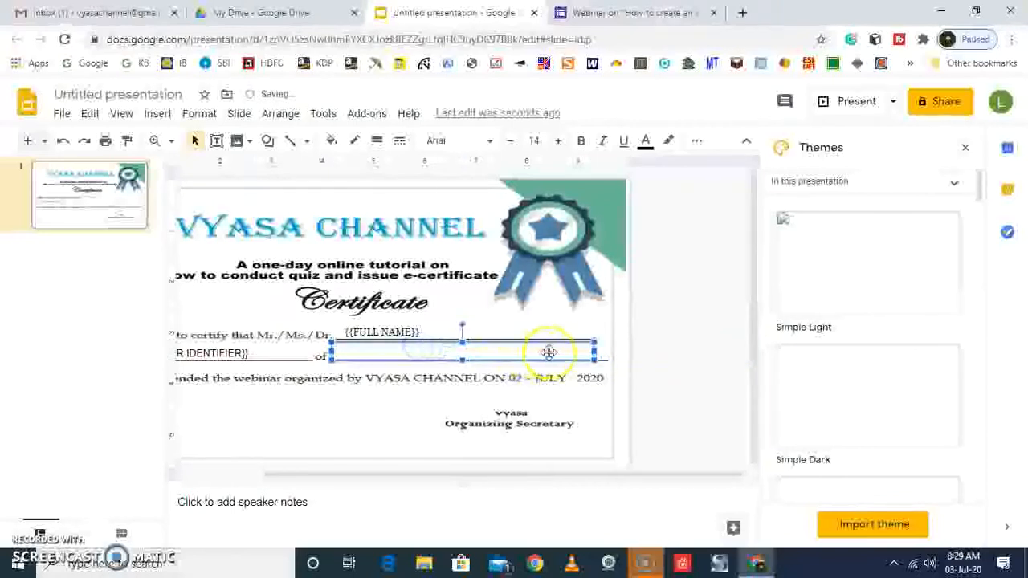
pyautogui.moveTo(598, 351); pyautogui.dragTo(610, 351)
# Enter the placeholder {{OTHER IDENTIFIER2}} in the text box after "of"
pyautogui.click(432, 358)
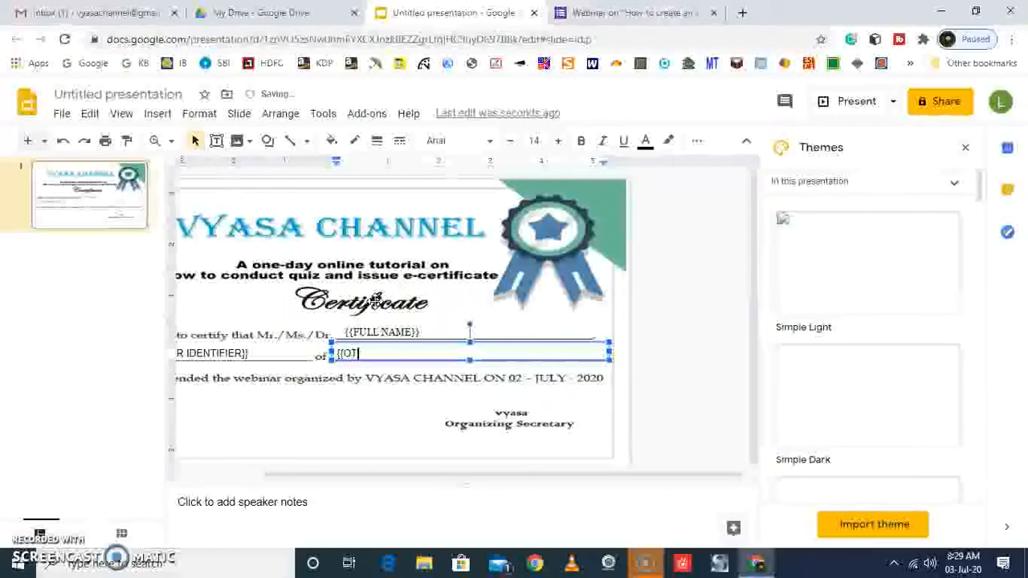
pyautogui.write('{{OTHER IDENTIFIER2')
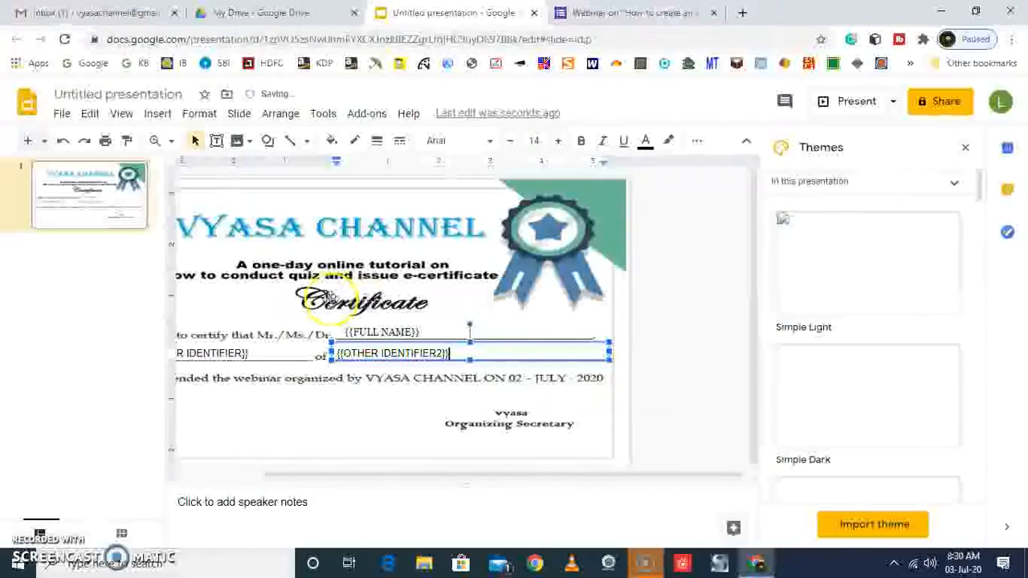
pyautogui.click(333, 308)
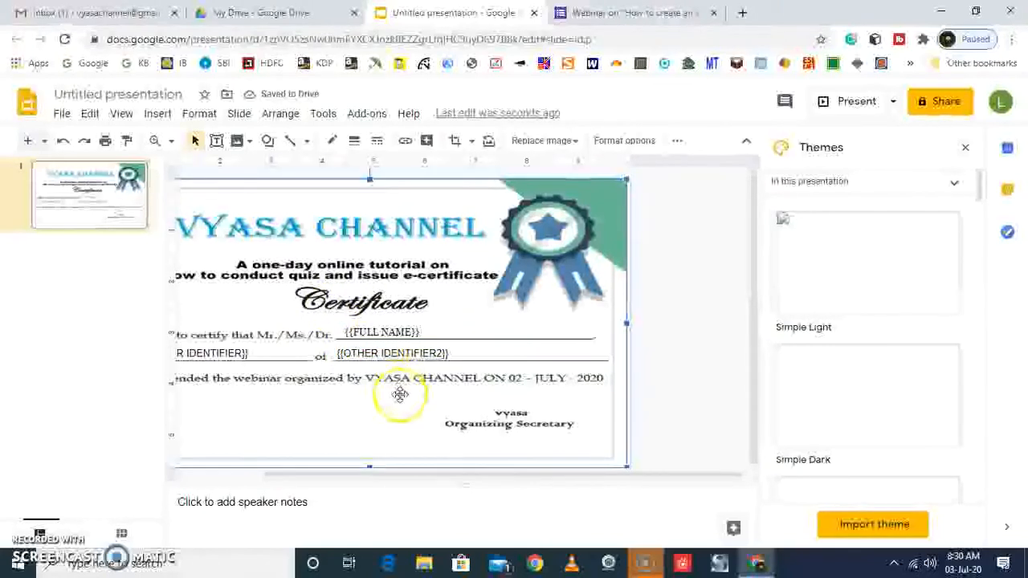
pyautogui.moveTo(364, 404)
pyautogui.mouseDown()
pyautogui.moveTo(420, 406)
pyautogui.moveTo(360, 413)
pyautogui.mouseUp()
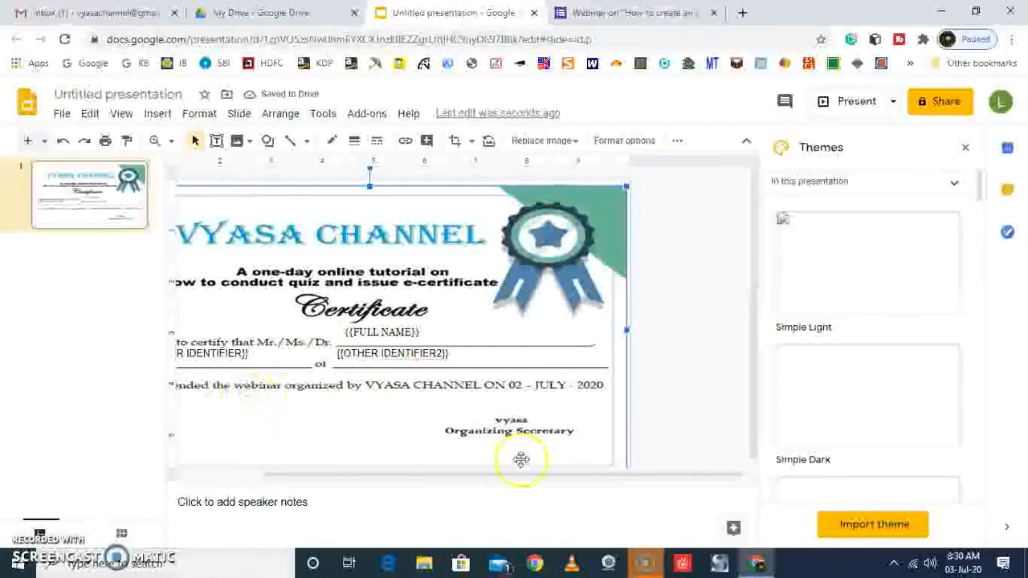
pyautogui.moveTo(519, 477); pyautogui.dragTo(456, 480)
pyautogui.moveTo(450, 434); pyautogui.dragTo(452, 428)
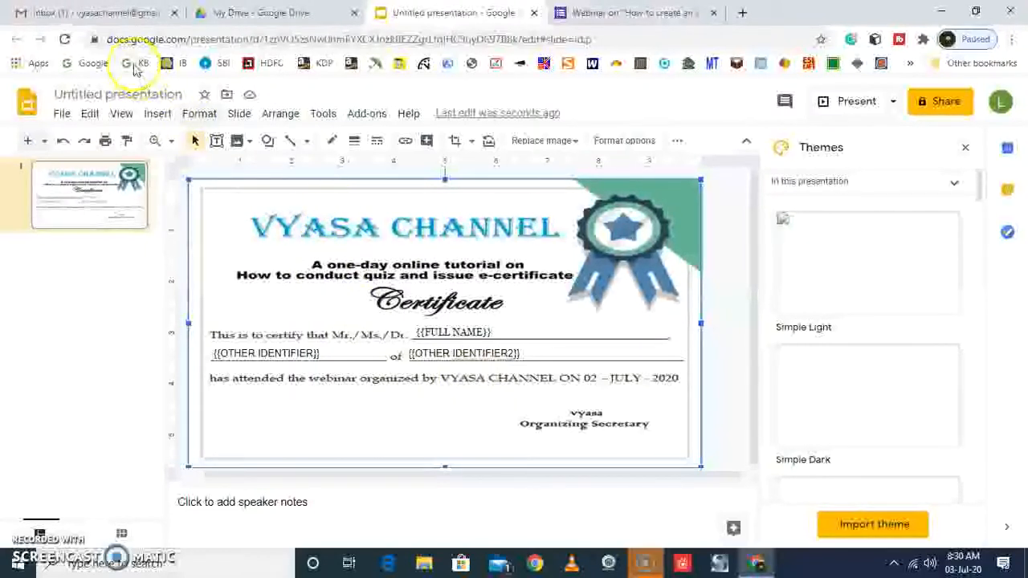
# Rename the presentation as Webinar
pyautogui.click(129, 91)
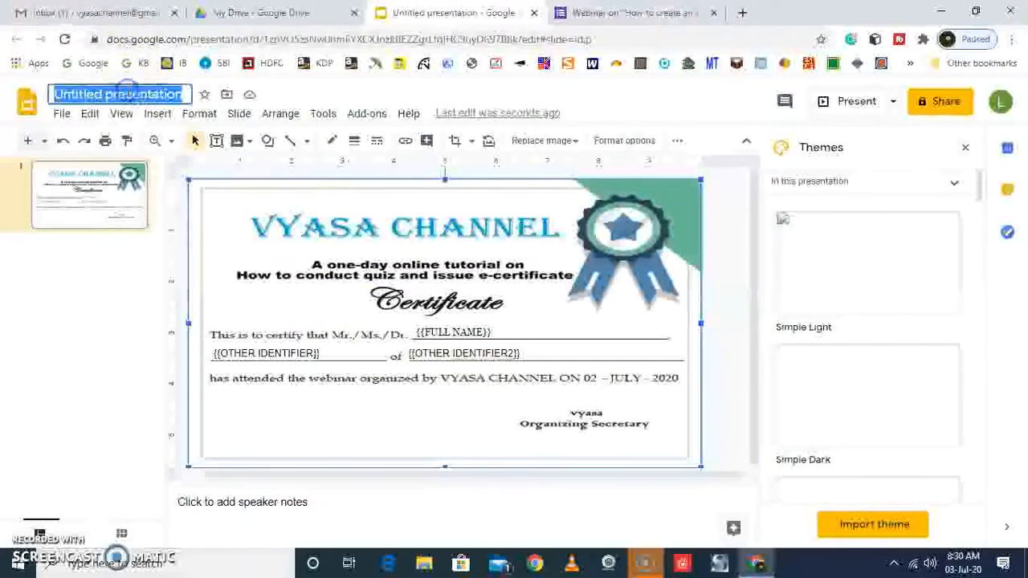
pyautogui.press('BackSpace')
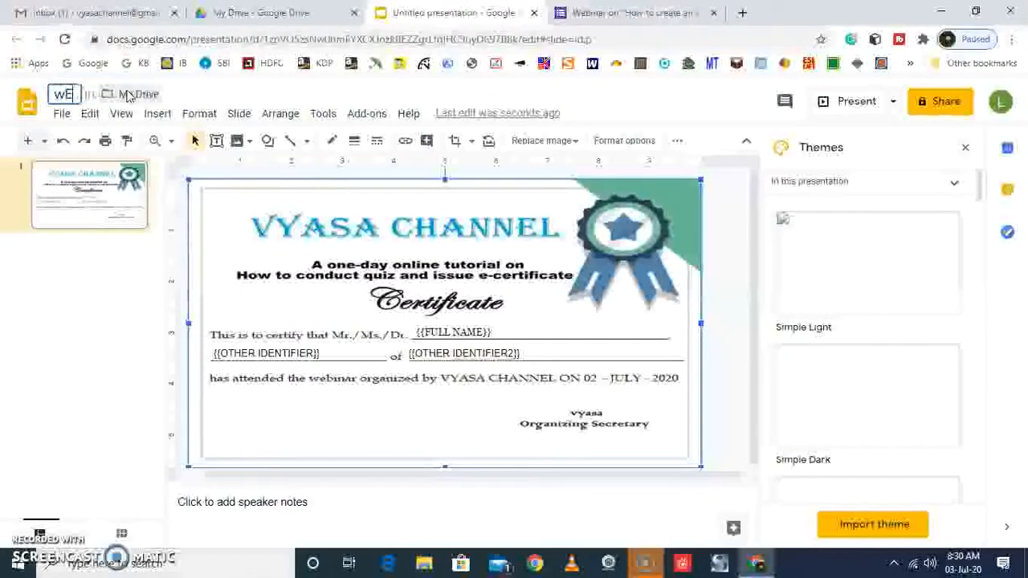
pyautogui.write('Webinar')
pyautogui.click(35, 305)
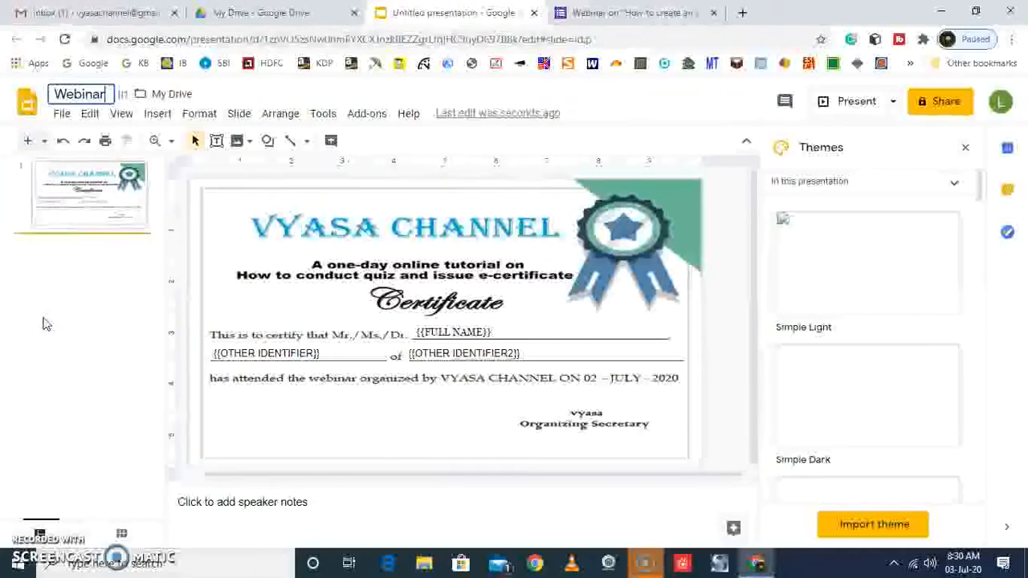
pyautogui.click(595, 98)
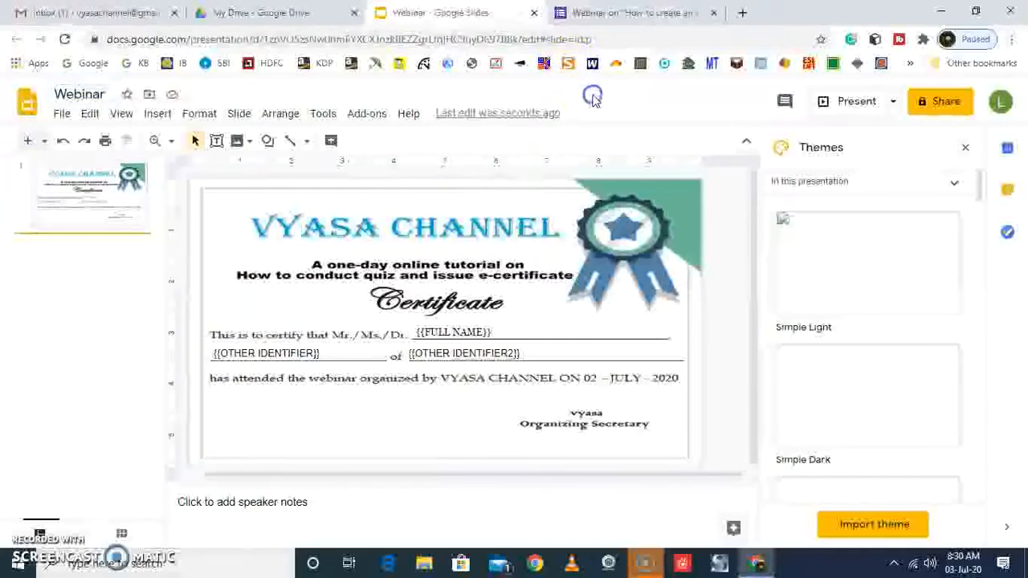
# Switch to the webinar form and choose to use a custom template in Certify'em
pyautogui.click(643, 14)
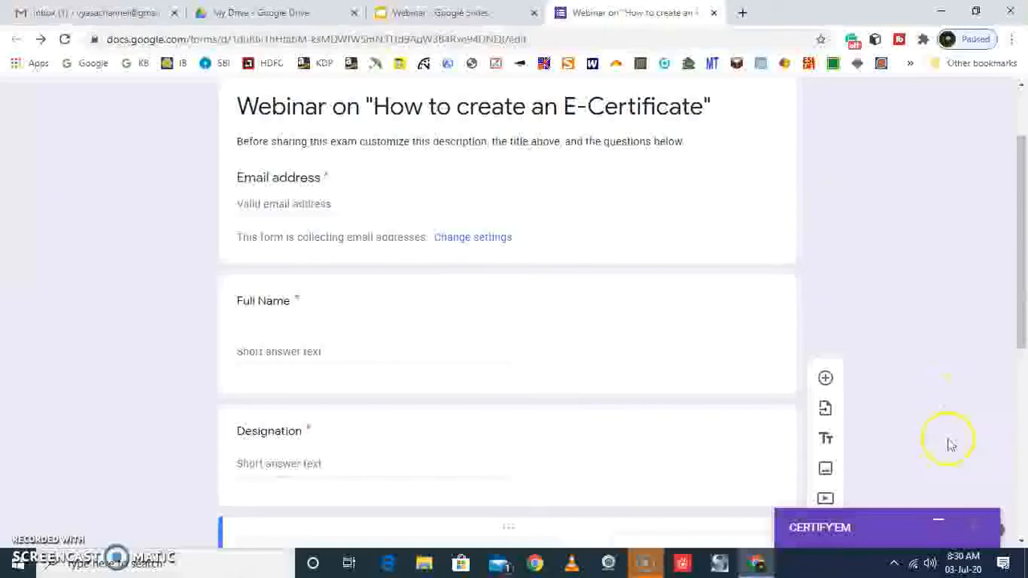
pyautogui.click(943, 527)
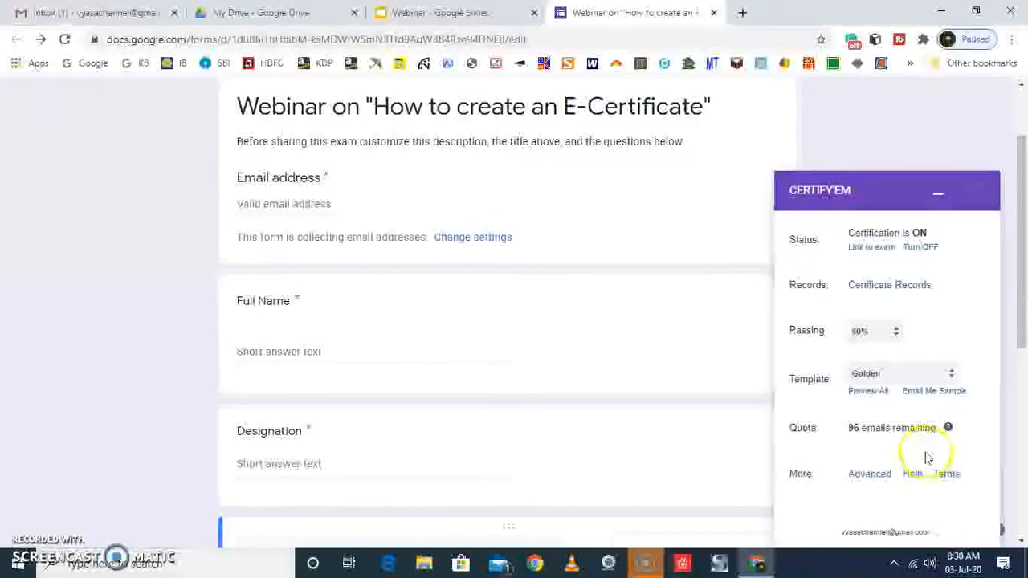
pyautogui.click(951, 373)
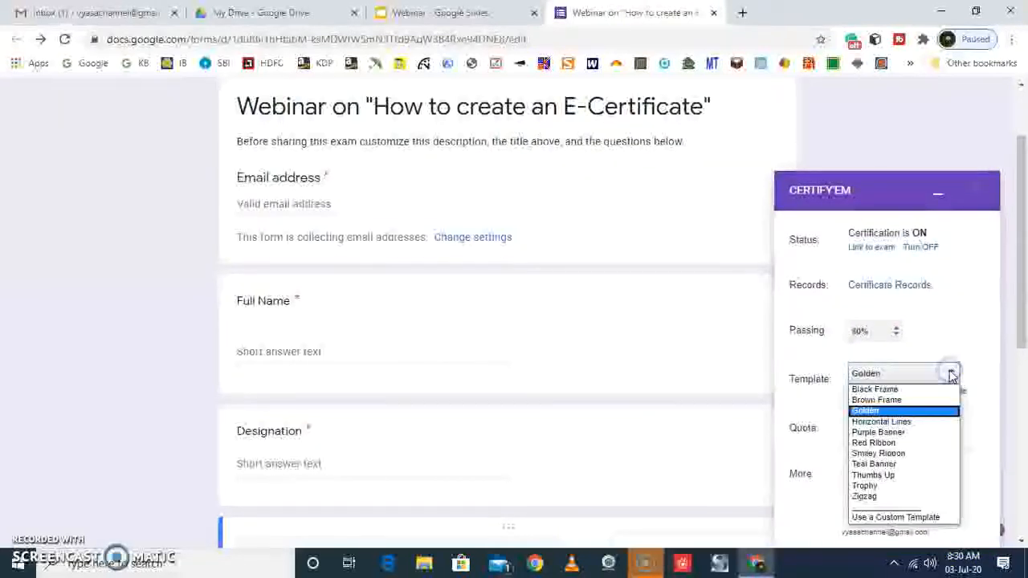
pyautogui.click(896, 518)
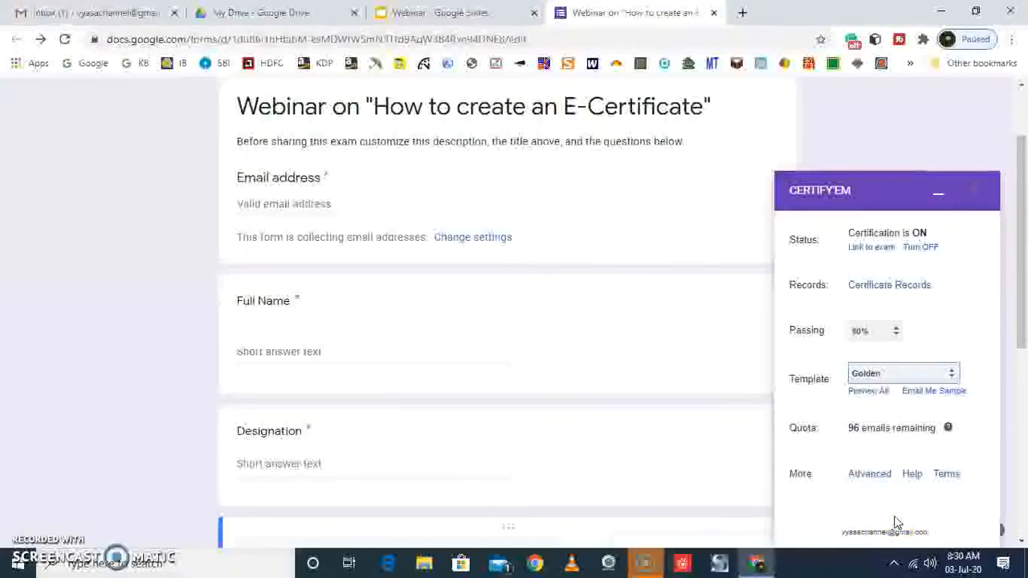
pyautogui.click(967, 372)
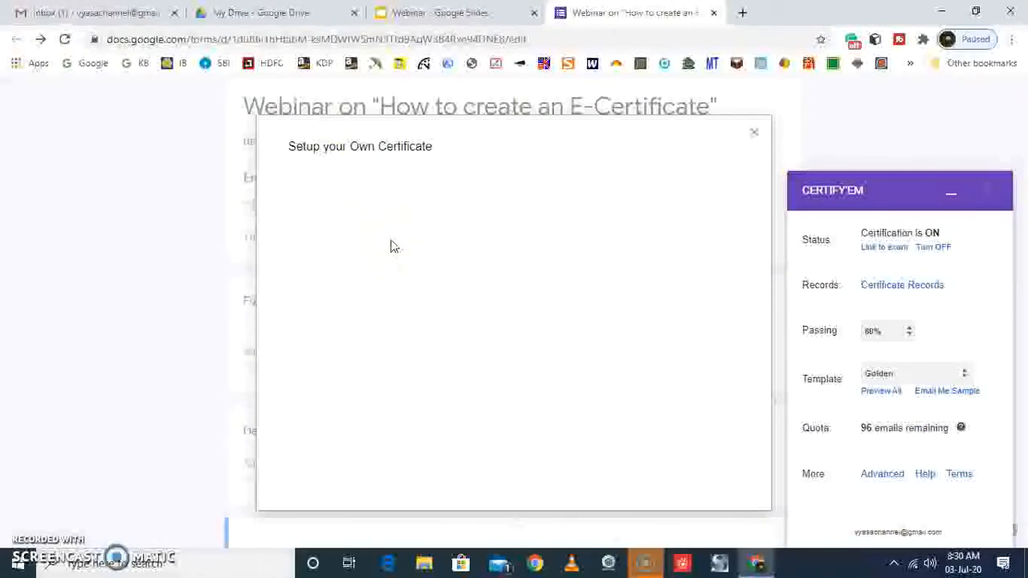
# Select the Webinar presentation as the custom certificate template for Certify'em
pyautogui.click(460, 189)
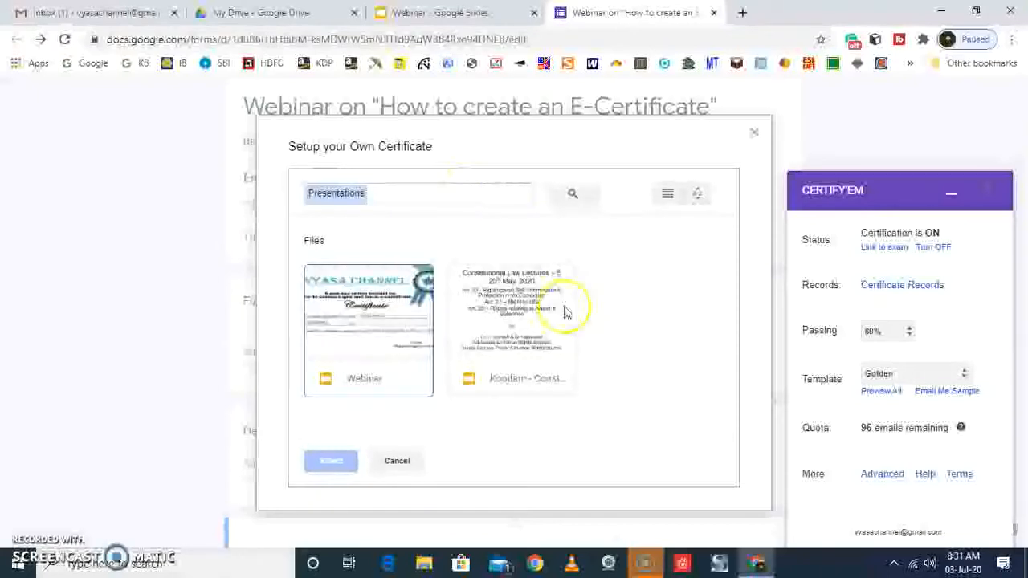
pyautogui.click(372, 394)
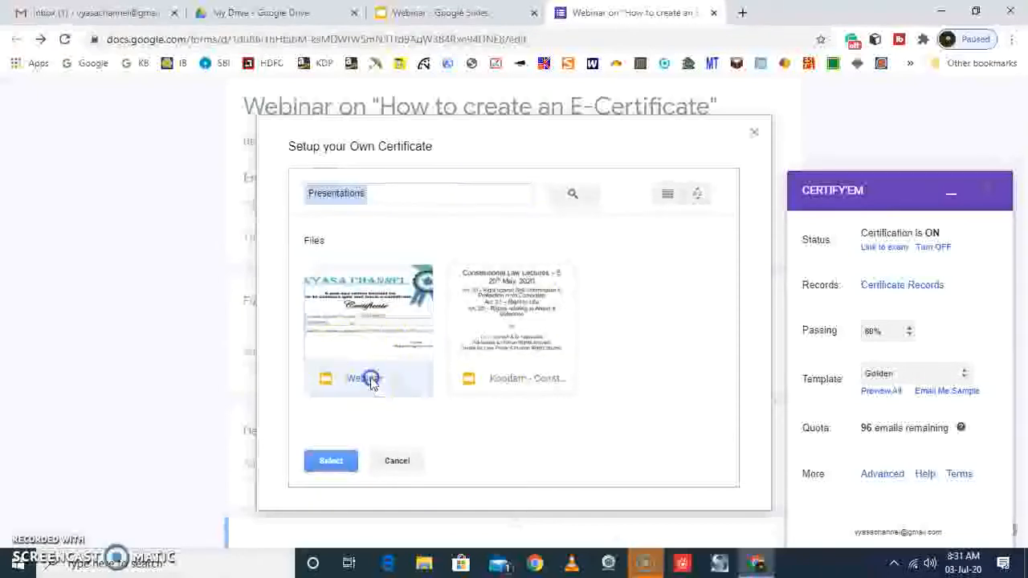
pyautogui.click(331, 461)
pyautogui.click(325, 241)
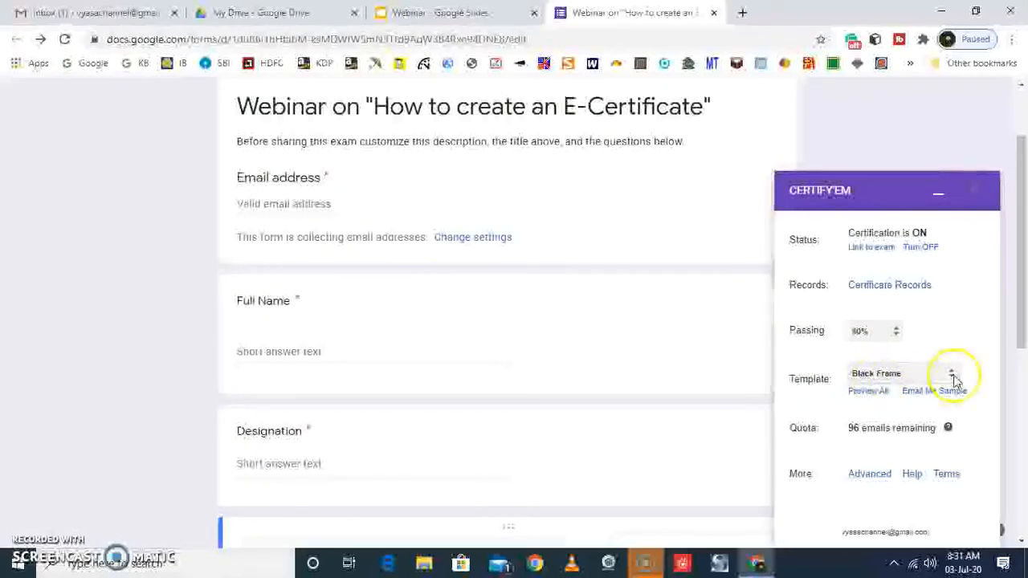
pyautogui.click(952, 375)
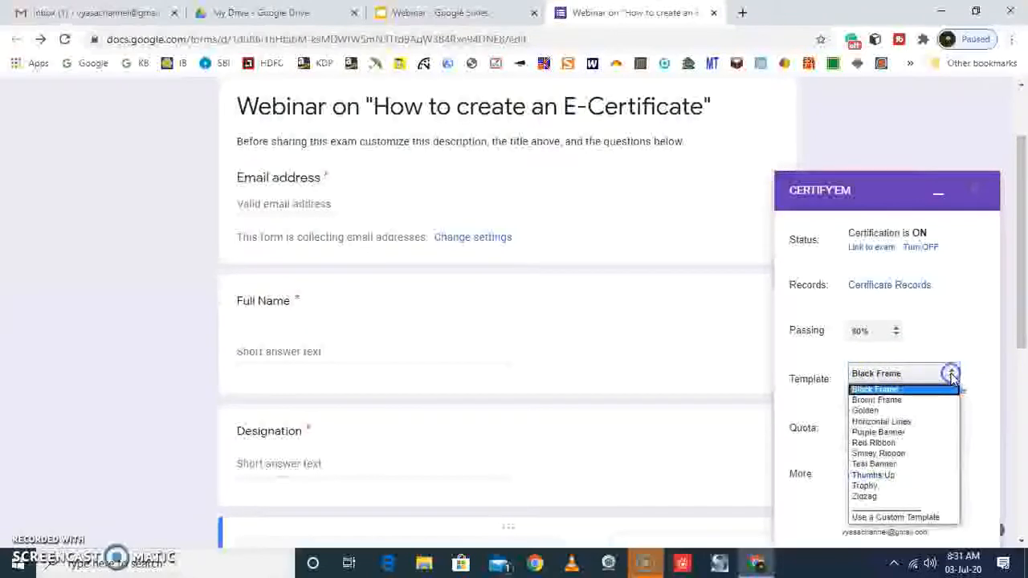
pyautogui.click(881, 518)
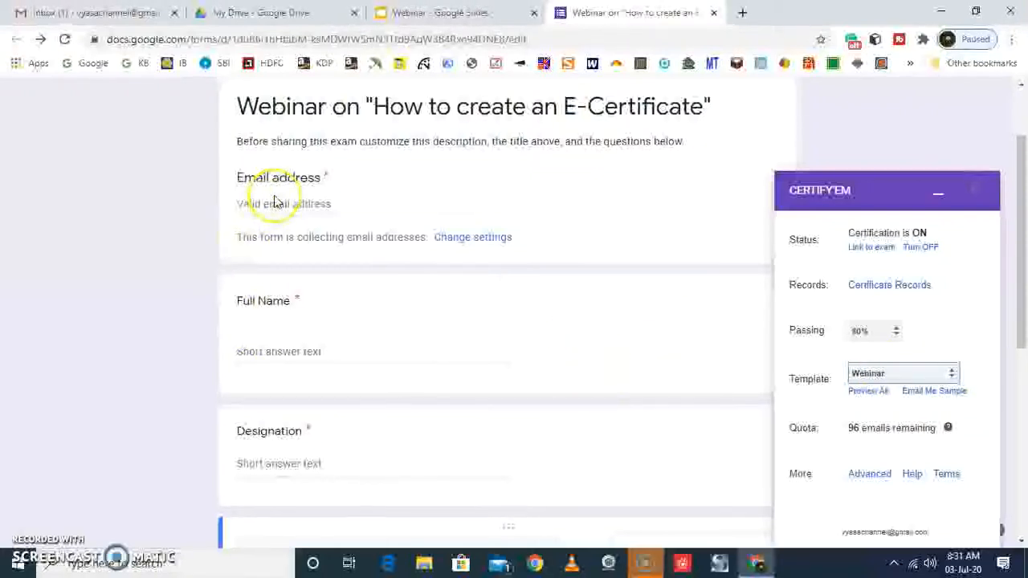
# Minimize Certify'em and review the form's questions alongside the certificate template's placeholders
pyautogui.scroll(-2, 271, 210)
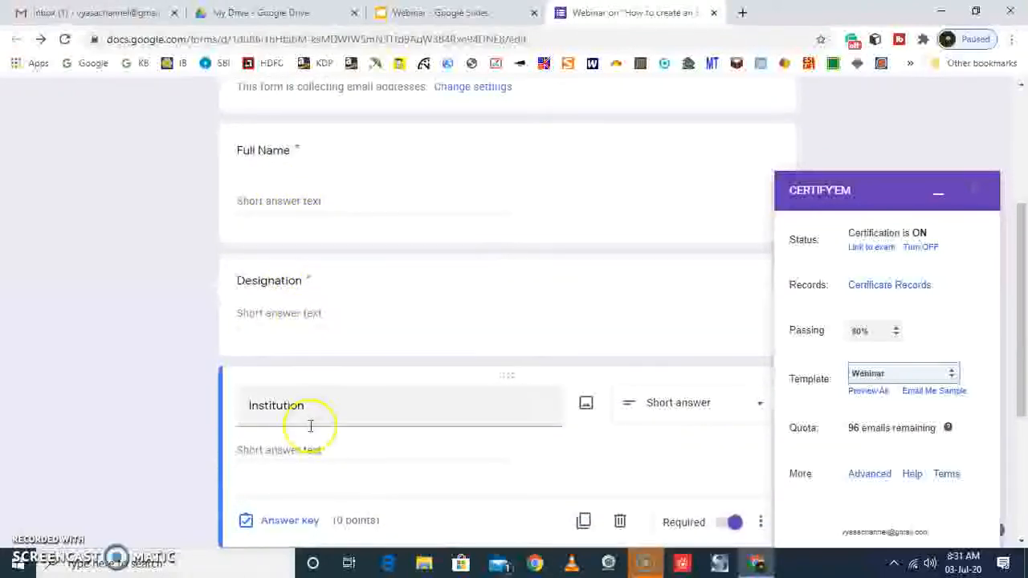
pyautogui.scroll(-2, 311, 426)
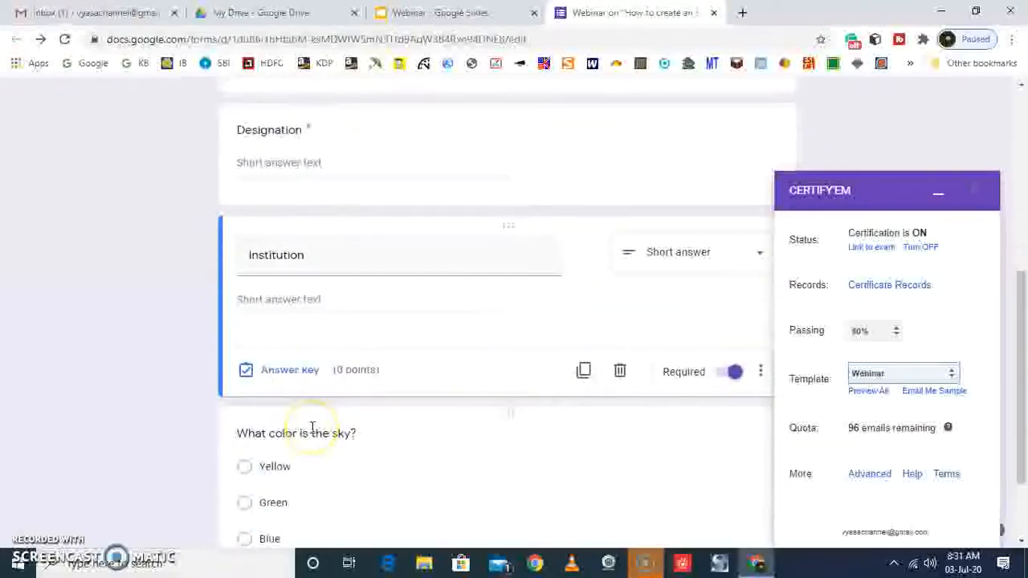
pyautogui.click(938, 194)
pyautogui.scroll(5, 936, 277)
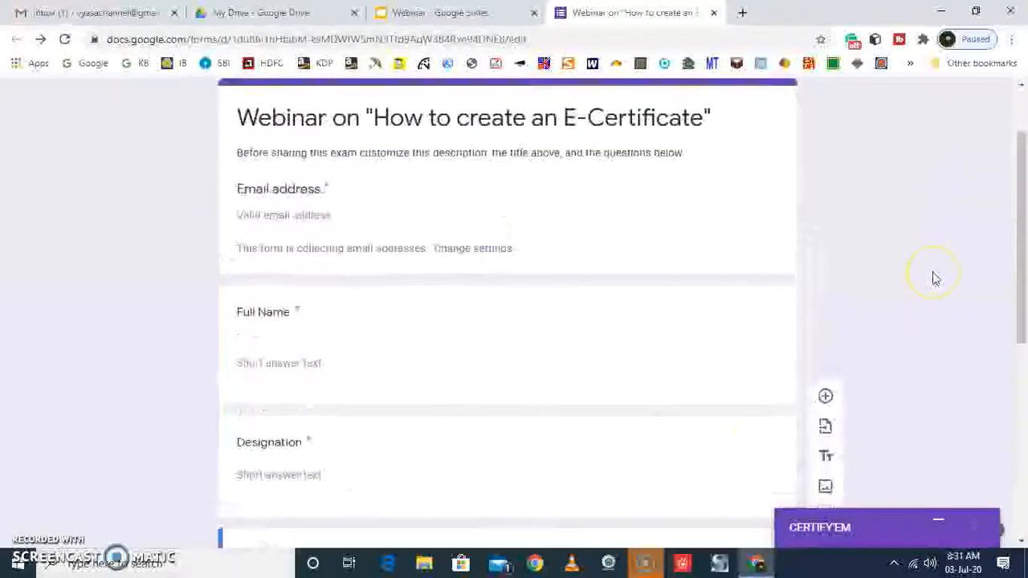
pyautogui.click(881, 227)
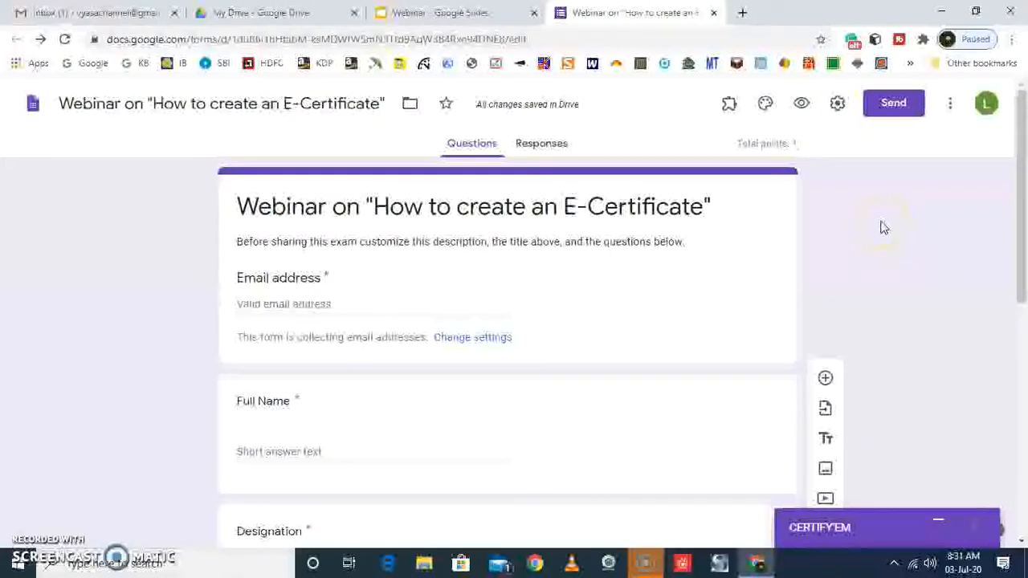
pyautogui.click(411, 15)
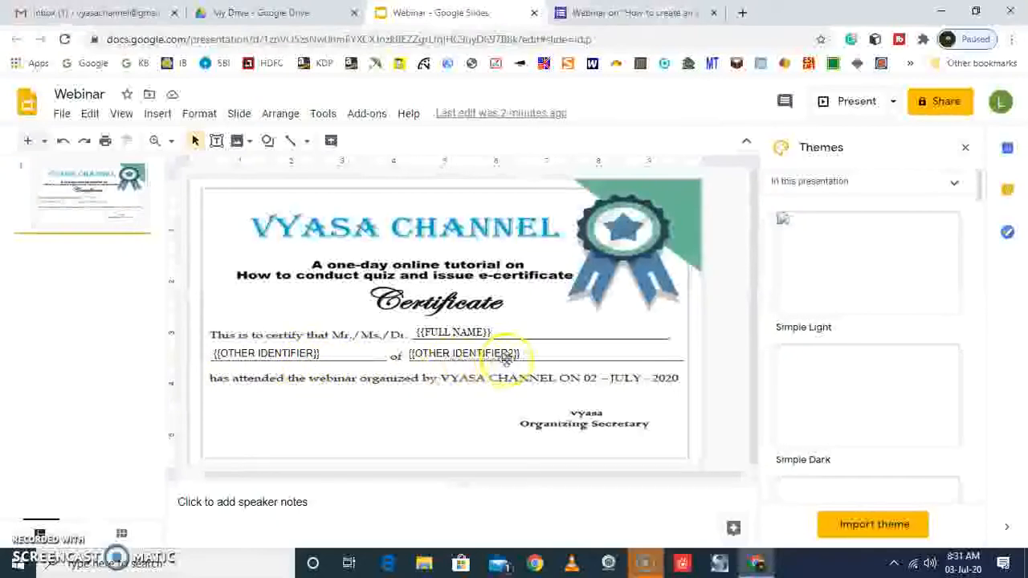
pyautogui.click(630, 20)
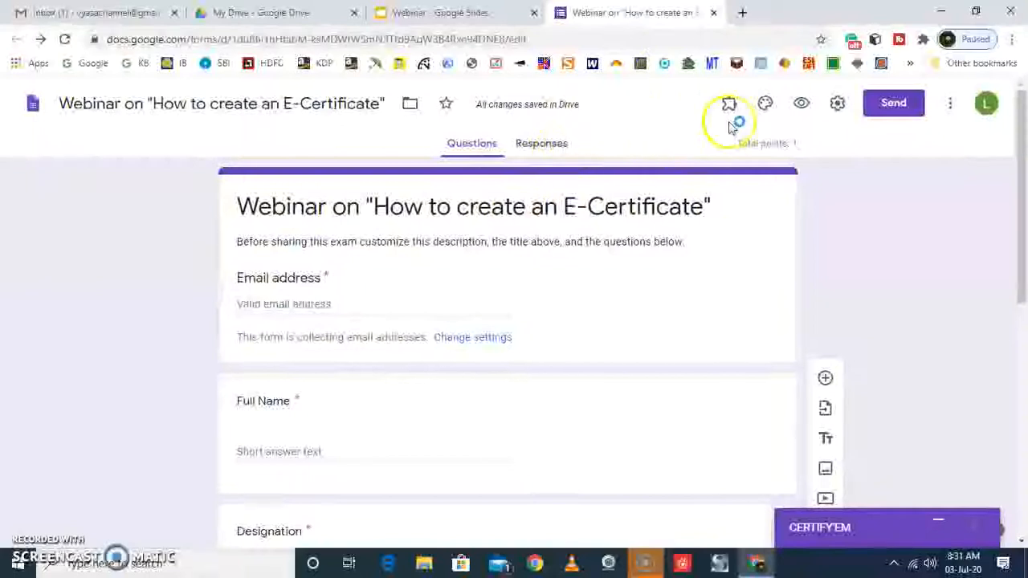
# Open the form preview and fill in the respondent's email address and full name
pyautogui.click(801, 103)
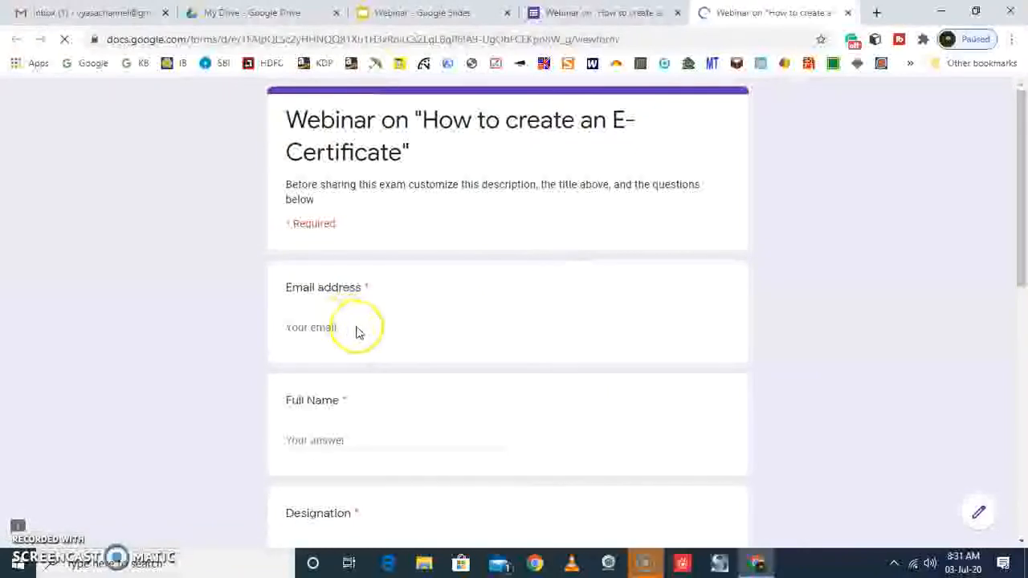
pyautogui.scroll(-2, 357, 331)
pyautogui.scroll(1, 356, 321)
pyautogui.click(336, 252)
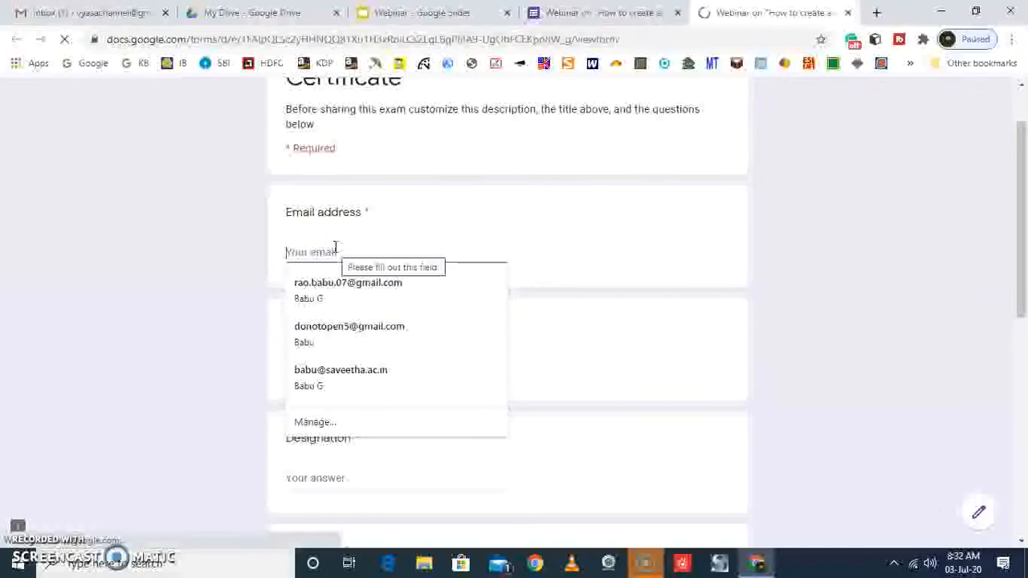
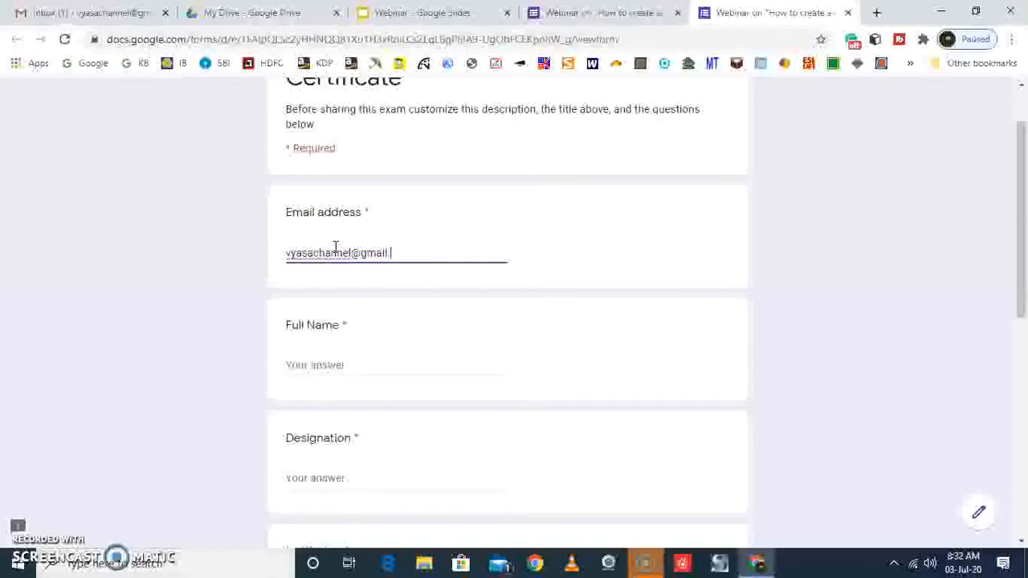
pyautogui.write('V')
pyautogui.press('Tab')
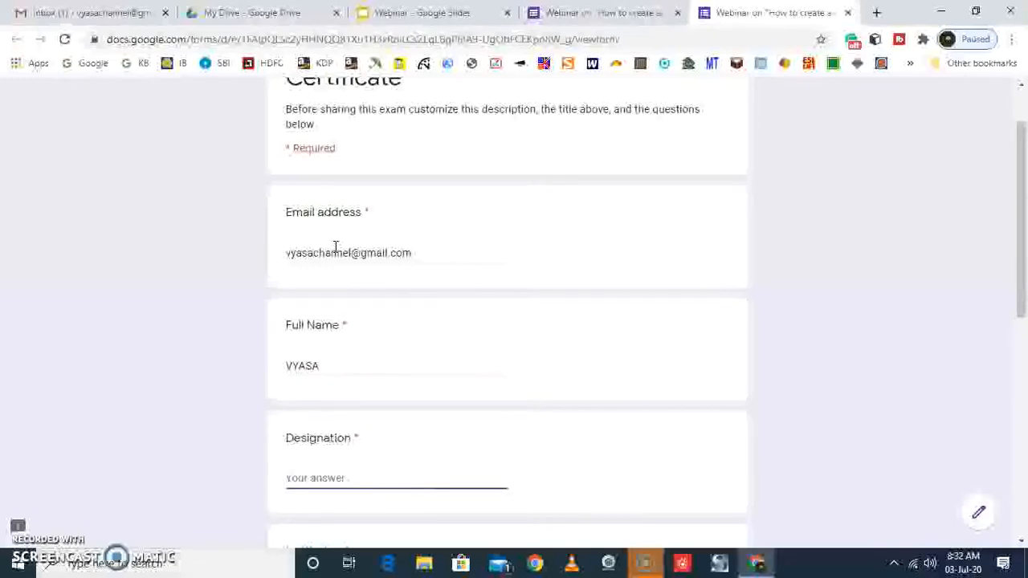
# Fill in the designation as Assistant Professor and the institution as VYASA CHANNEL
pyautogui.write('Assistant Professor')
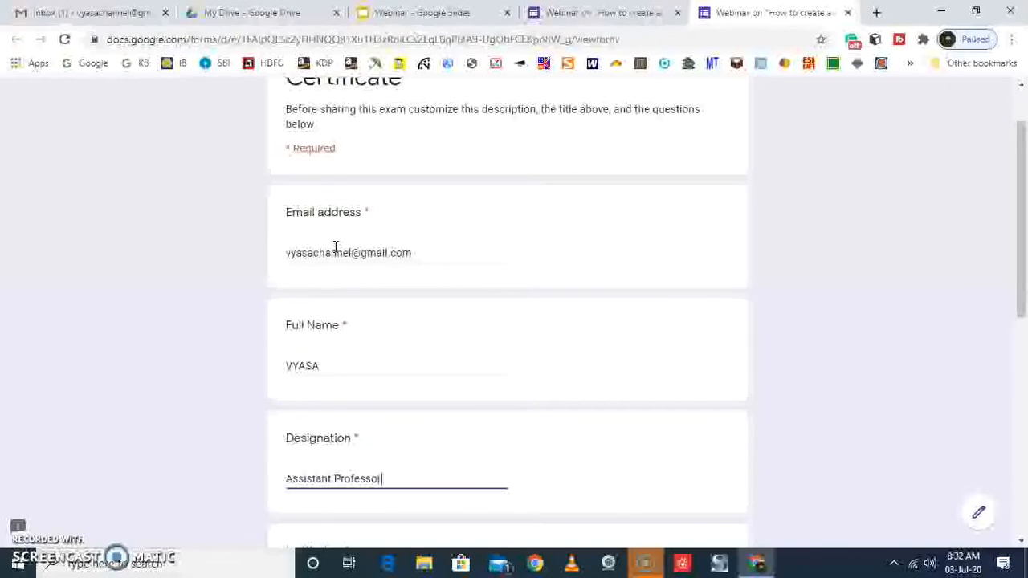
pyautogui.scroll(-5, 336, 247)
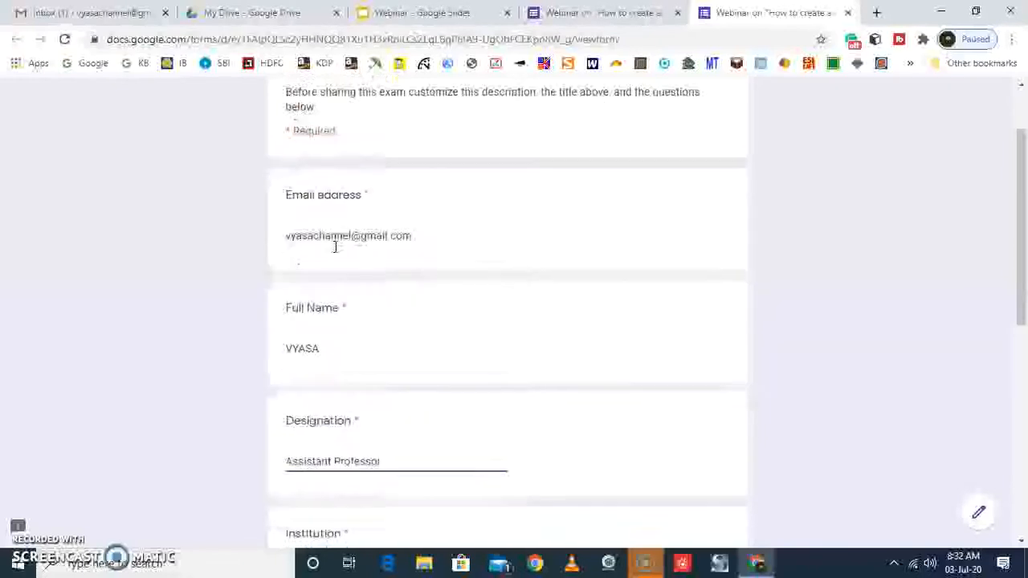
pyautogui.click(328, 215)
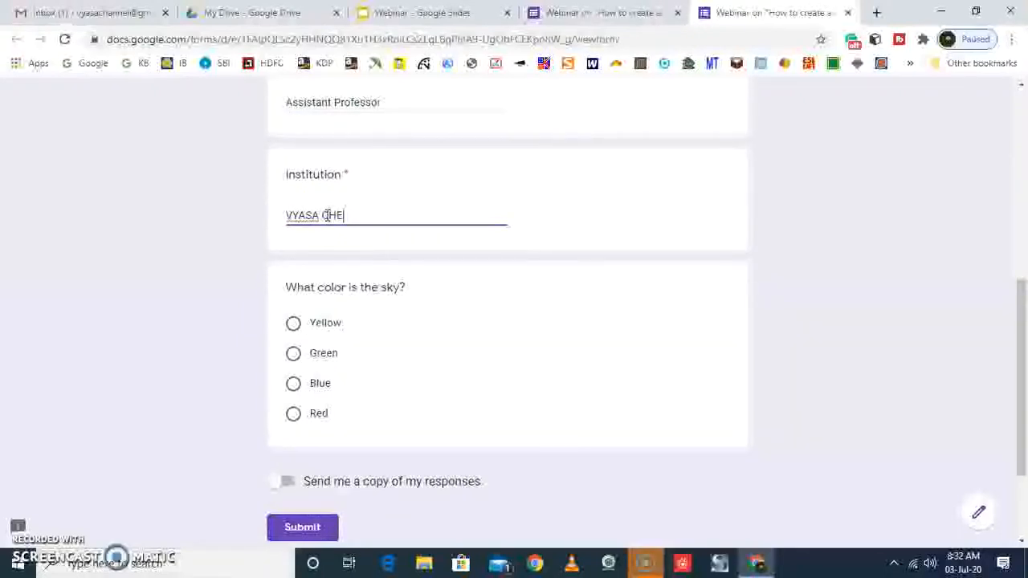
pyautogui.scroll(-1, 328, 215)
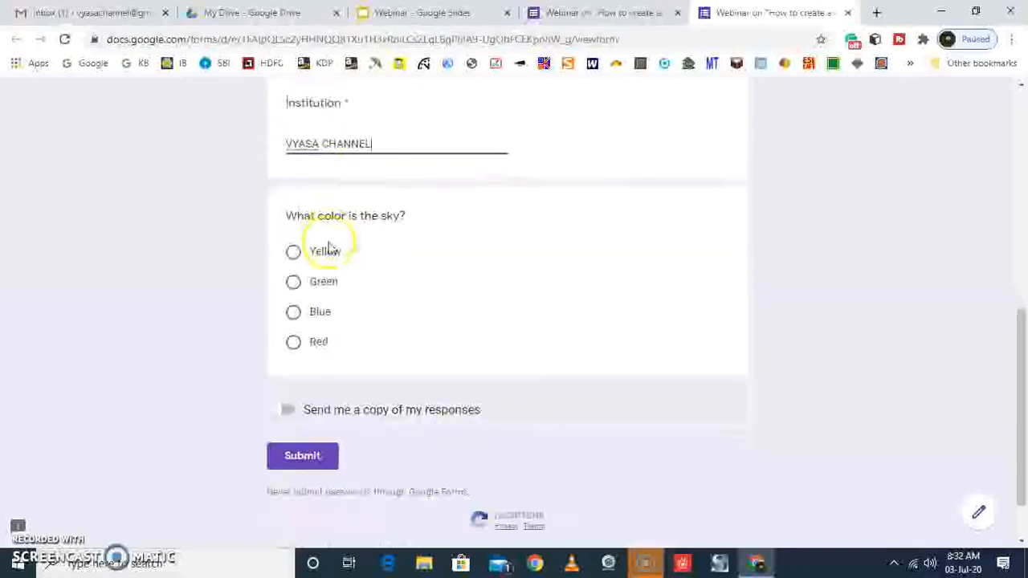
# Answer the sky color question with Blue, review the filled-in form and submit the response
pyautogui.click(293, 310)
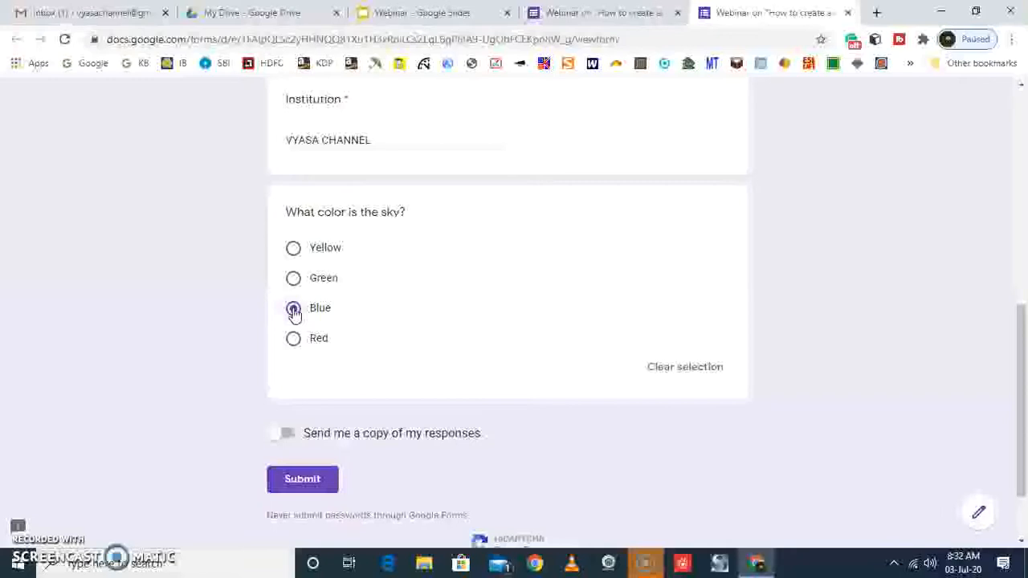
pyautogui.scroll(7, 409, 329)
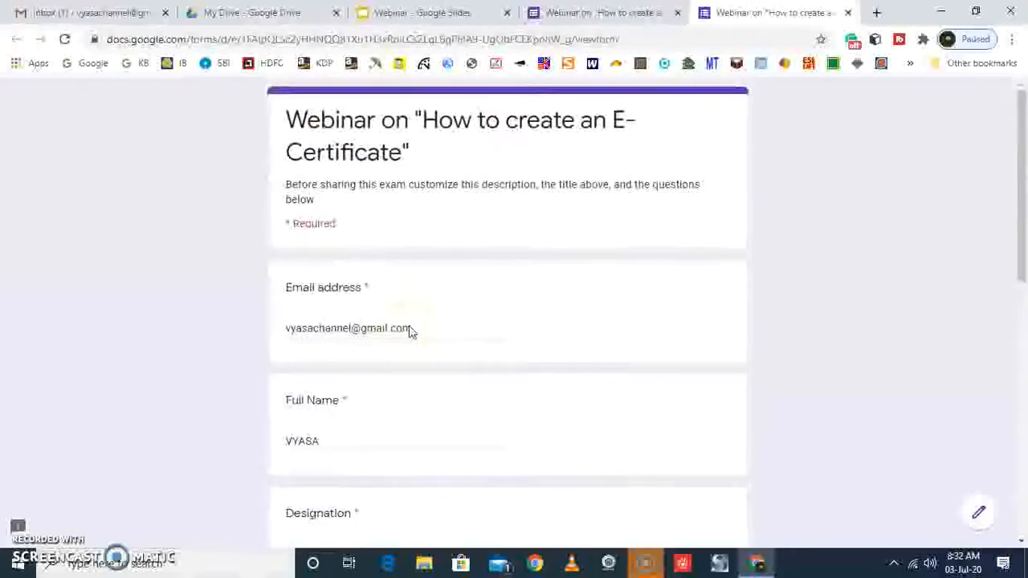
pyautogui.scroll(-8, 411, 327)
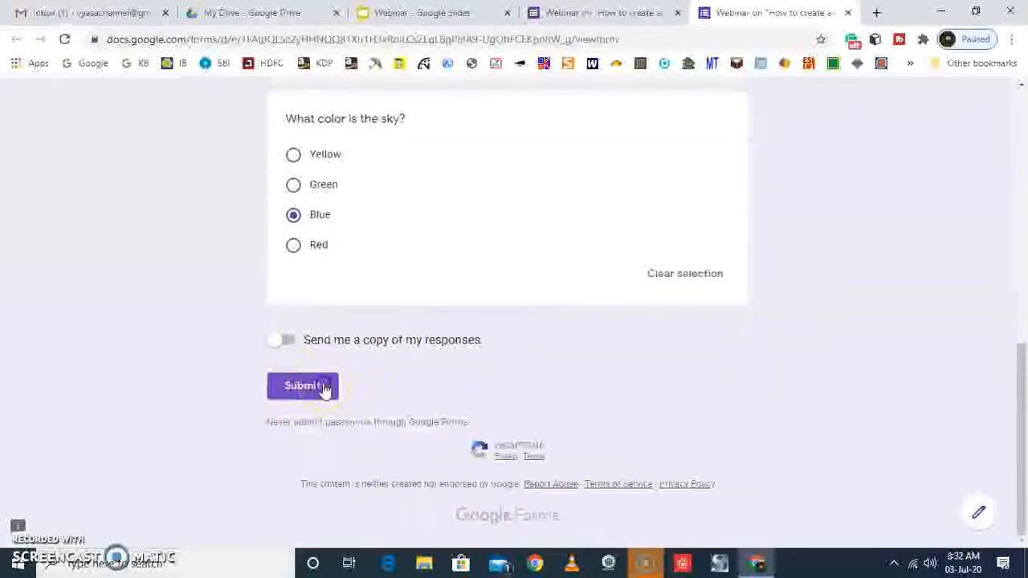
pyautogui.click(324, 388)
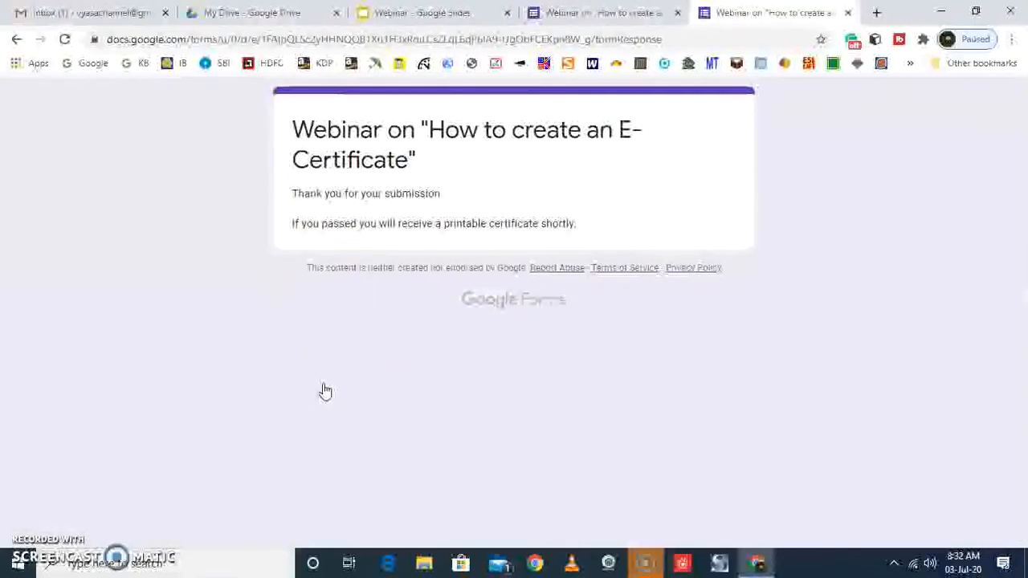
# Switch to Gmail and check the inbox for the certificate email, closing any empty message draft
pyautogui.click(95, 12)
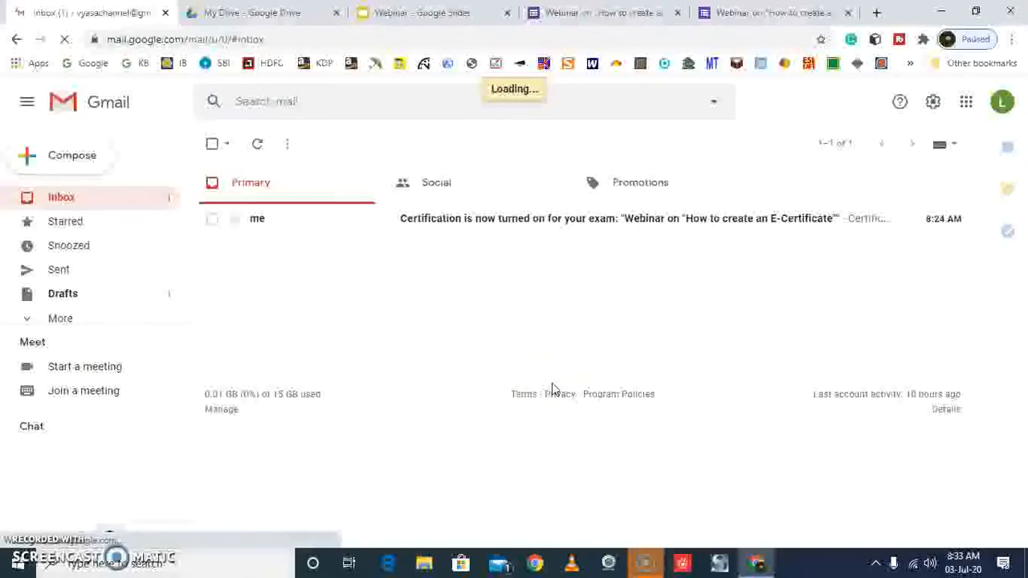
pyautogui.click(481, 325)
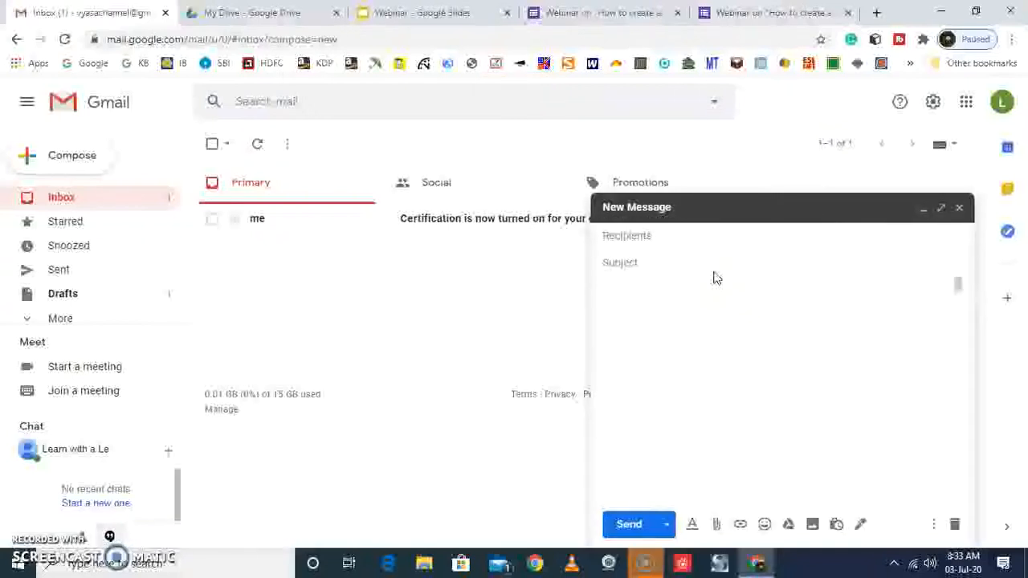
pyautogui.click(959, 208)
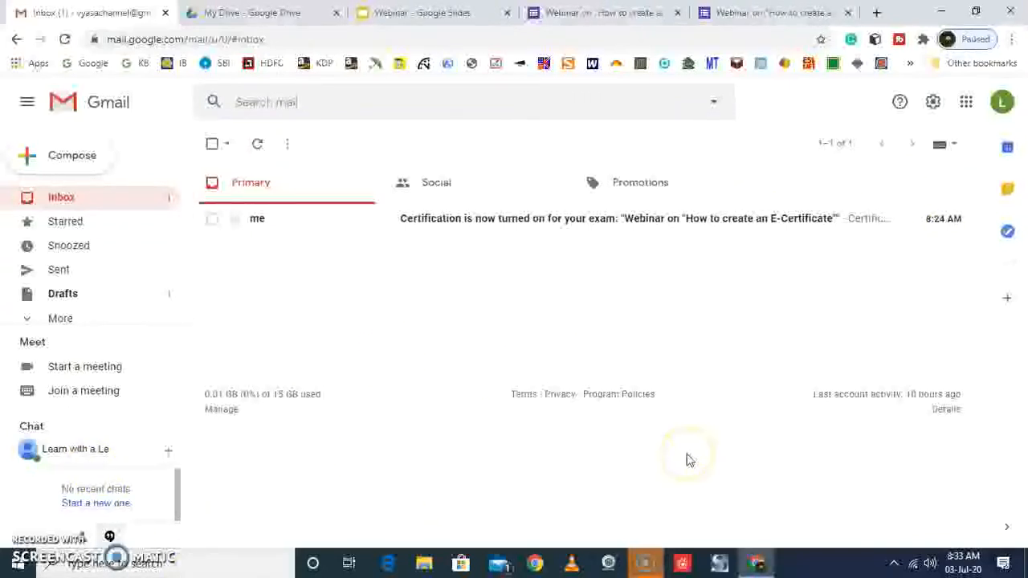
# Return to the webinar form editor and expand Certify'em to check its certification status and settings
pyautogui.click(570, 15)
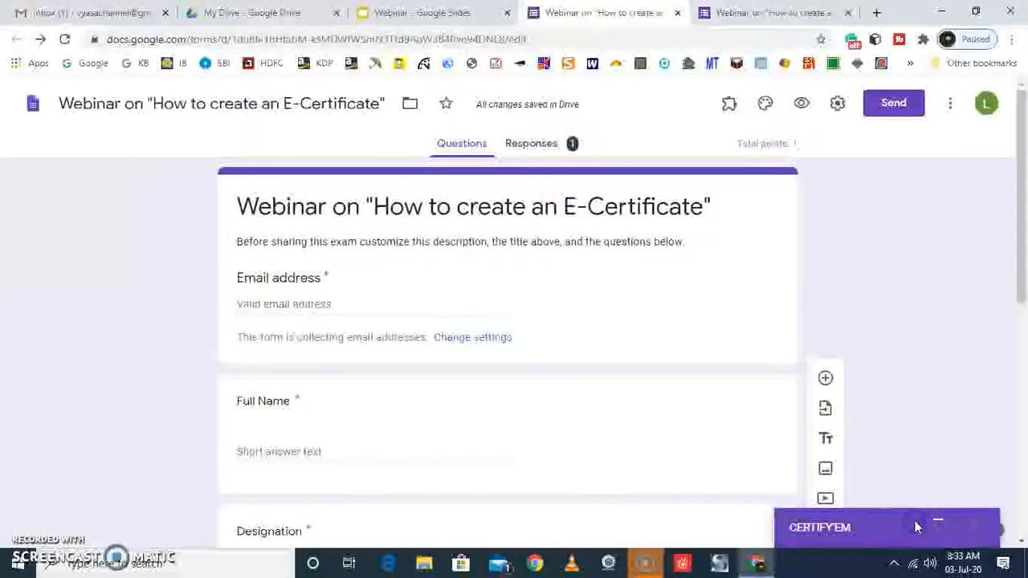
pyautogui.click(939, 526)
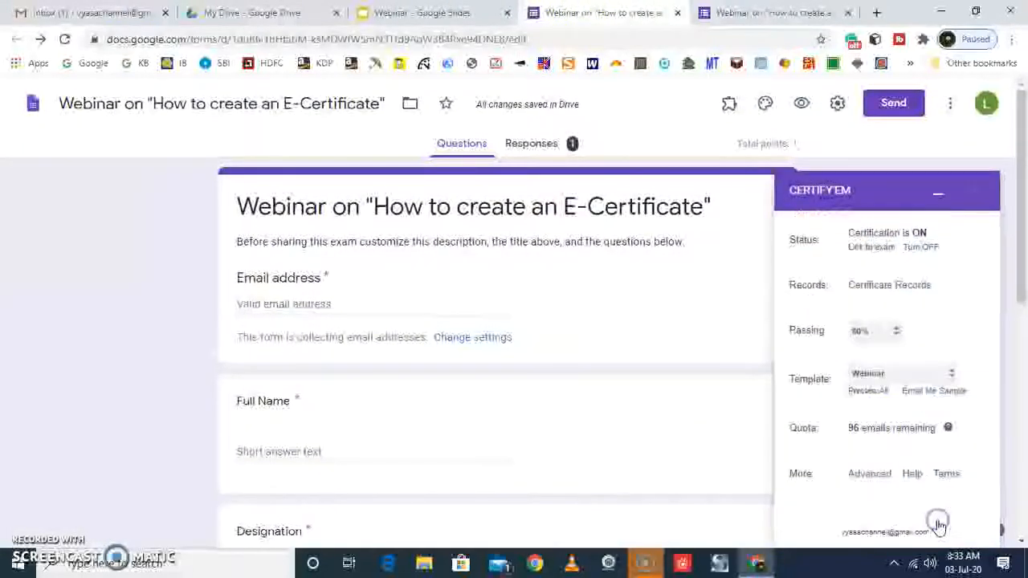
pyautogui.click(906, 292)
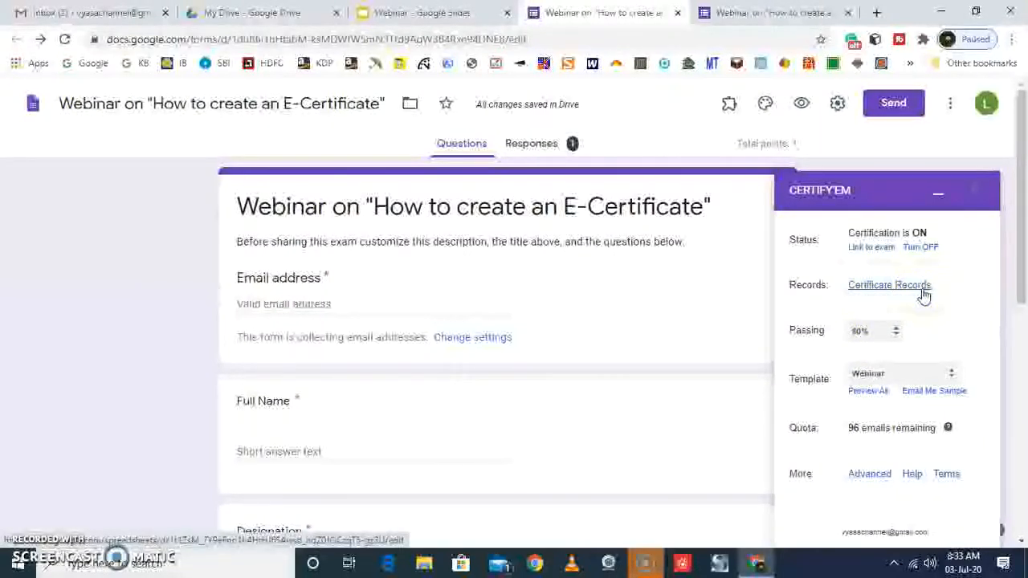
# Open the certificate email in Gmail, examine the attached PDF certificate and close its preview
pyautogui.click(72, 15)
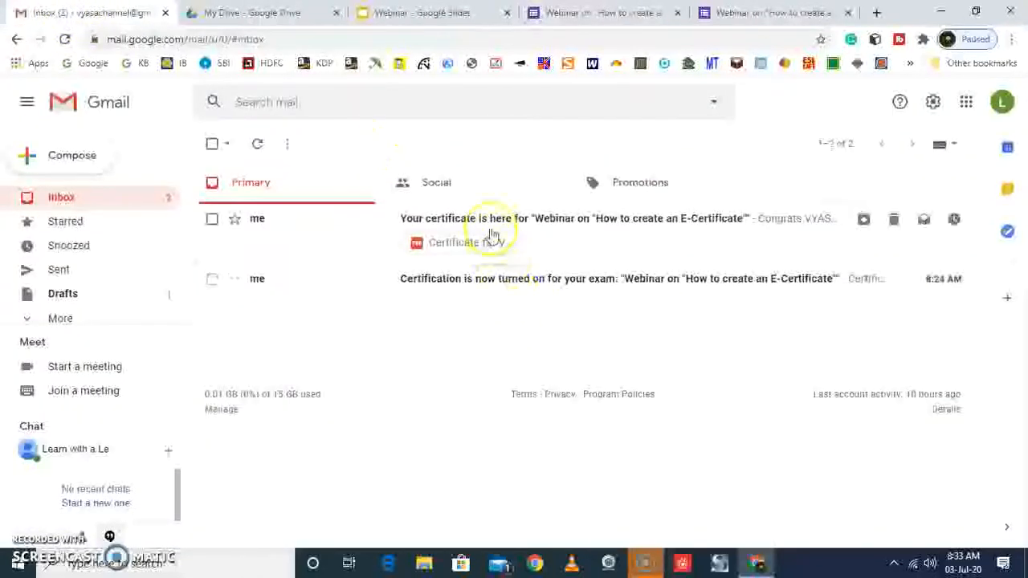
pyautogui.click(526, 219)
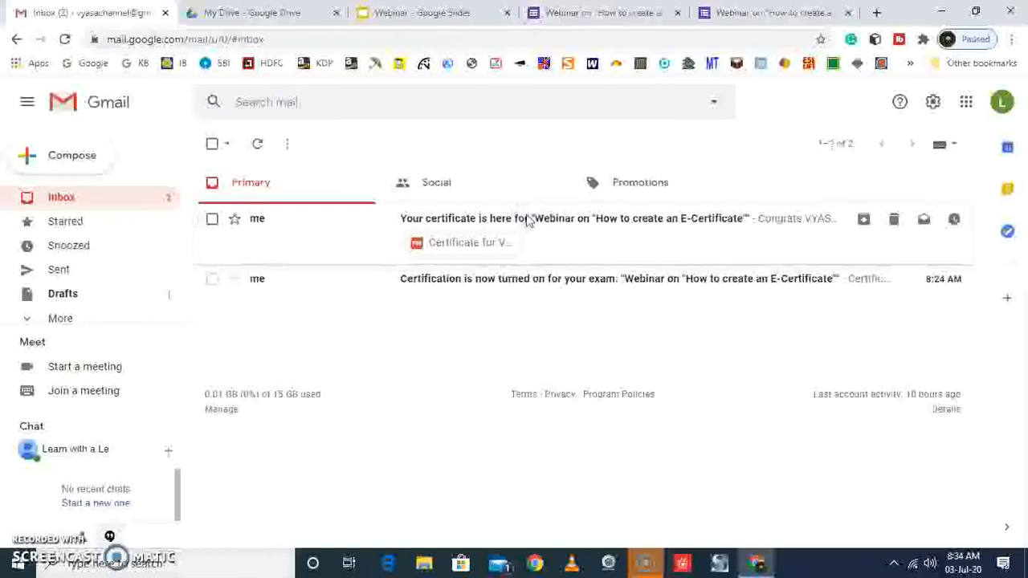
pyautogui.scroll(-1, 482, 362)
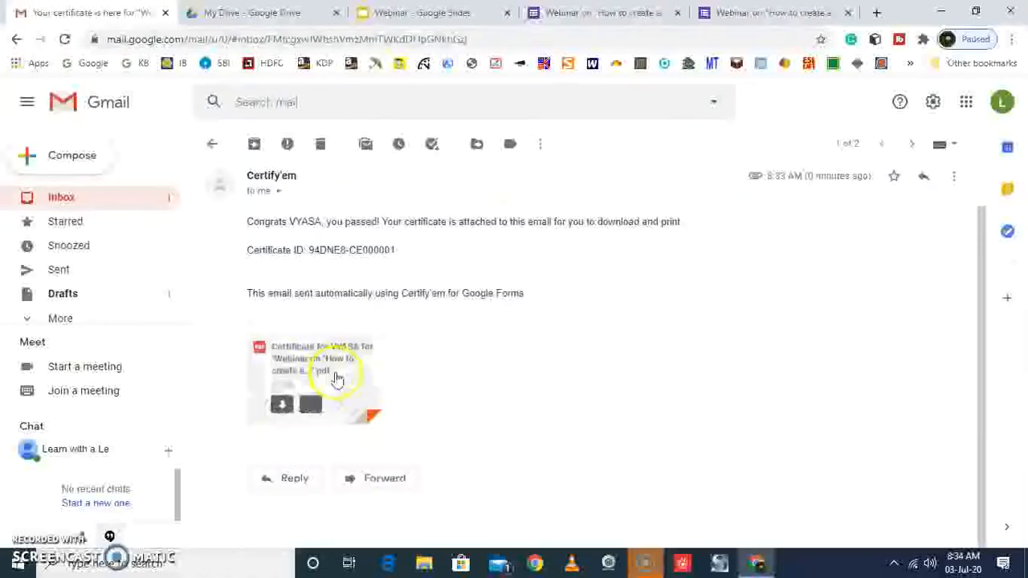
pyautogui.click(329, 374)
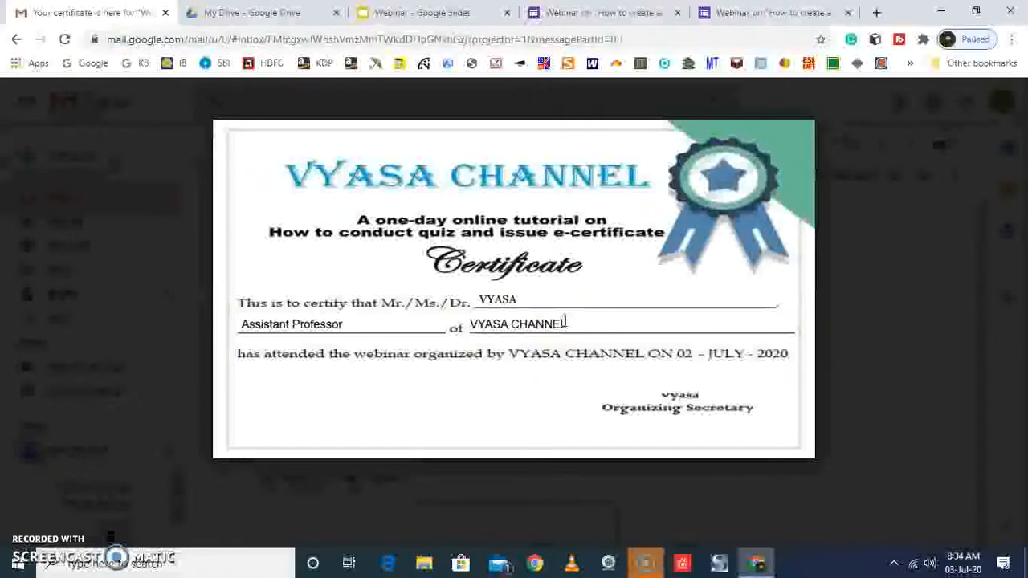
pyautogui.click(916, 291)
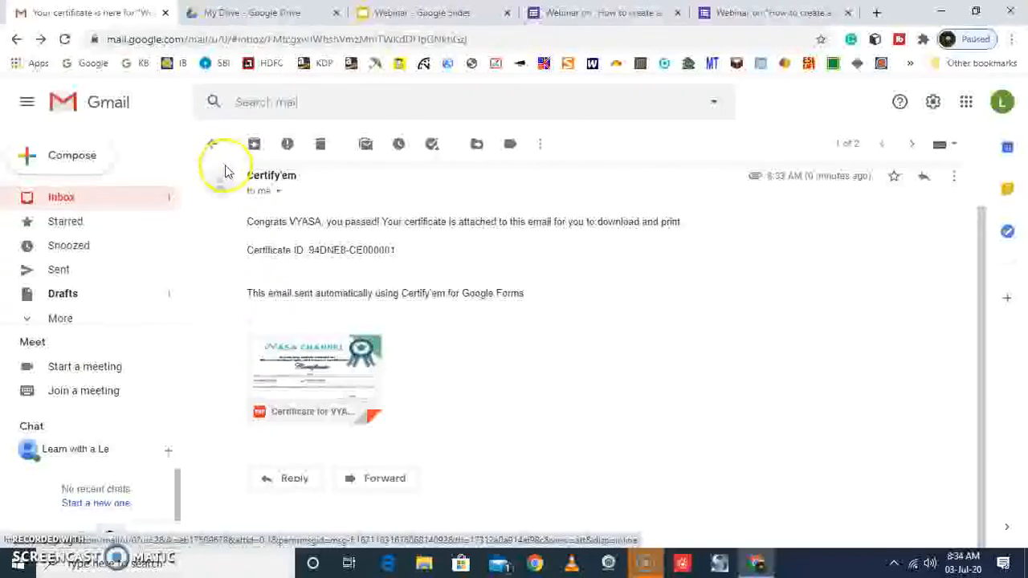
# Open the Certificate Records spreadsheet from Certify'em and compare its columns with the placeholders in the Webinar slide template
pyautogui.click(598, 13)
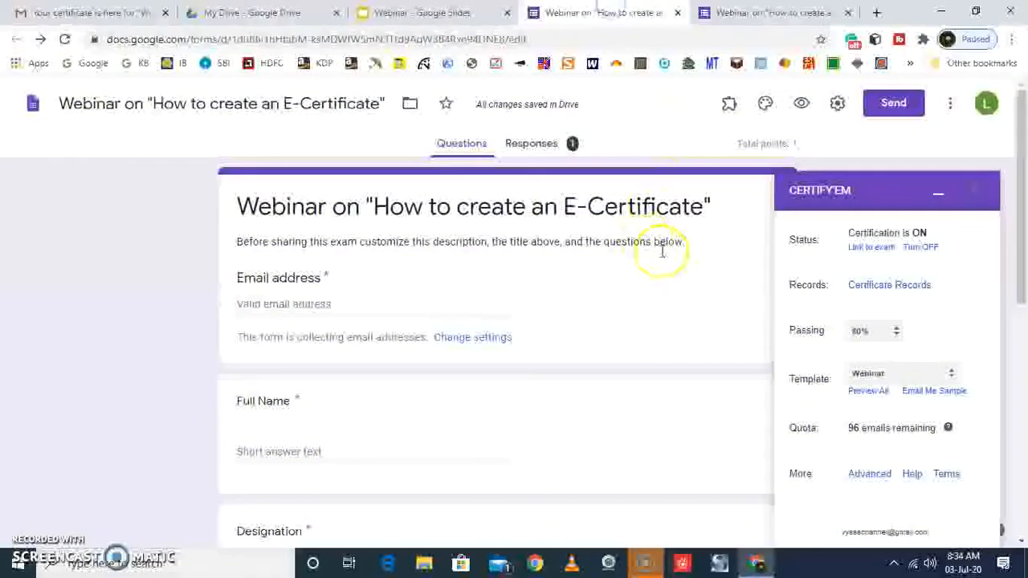
pyautogui.click(888, 286)
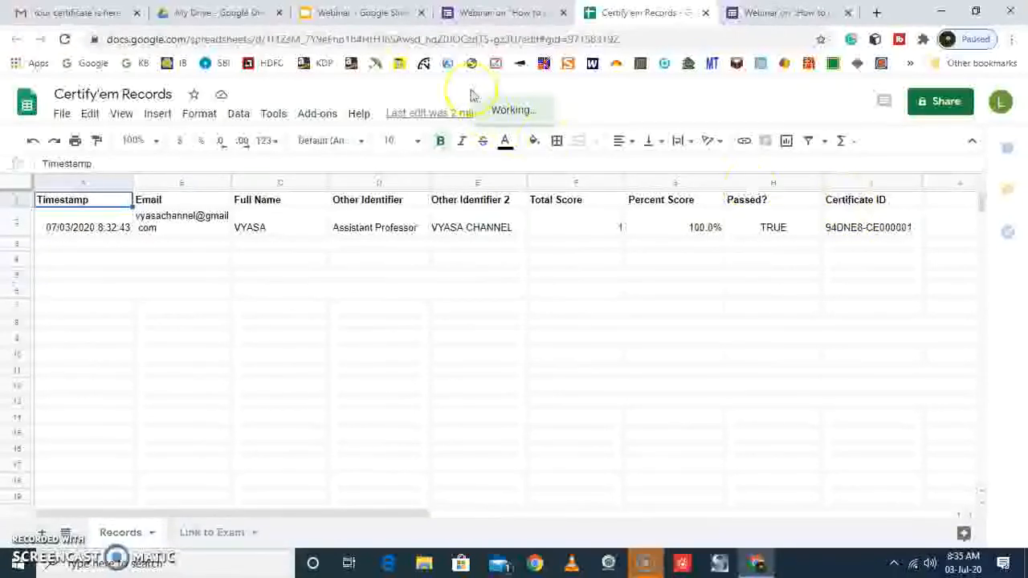
pyautogui.click(376, 14)
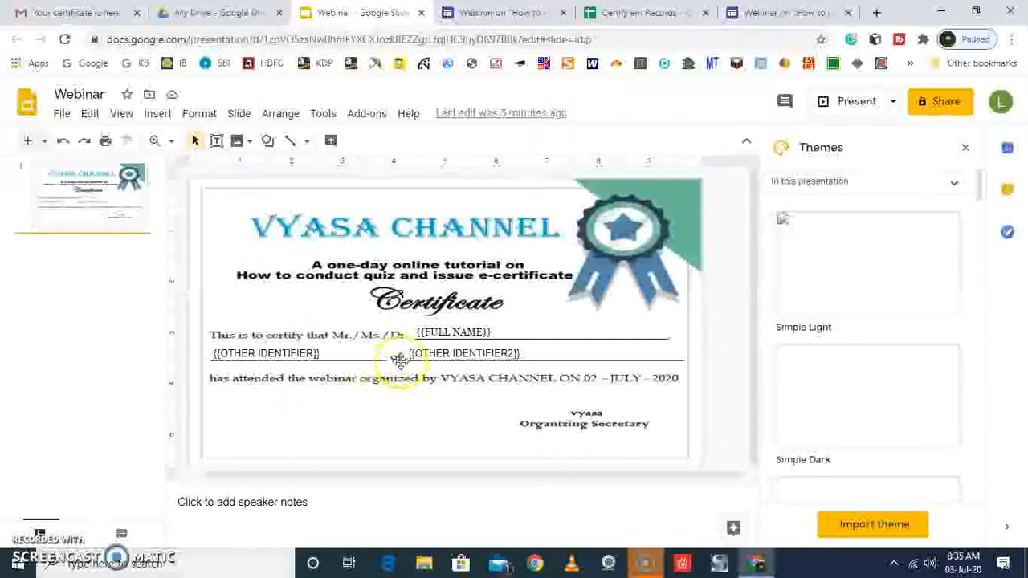
pyautogui.click(643, 12)
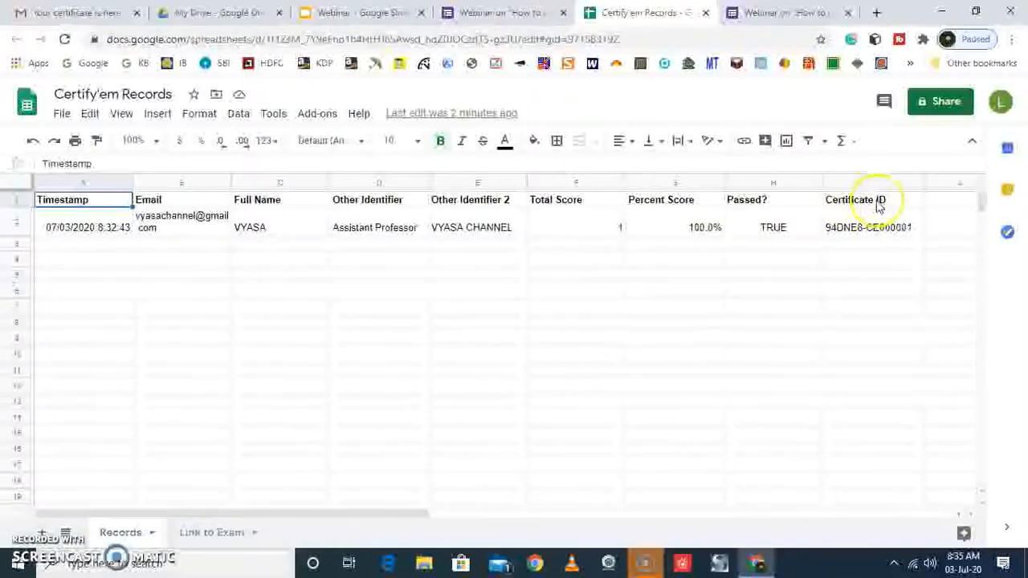
pyautogui.click(378, 12)
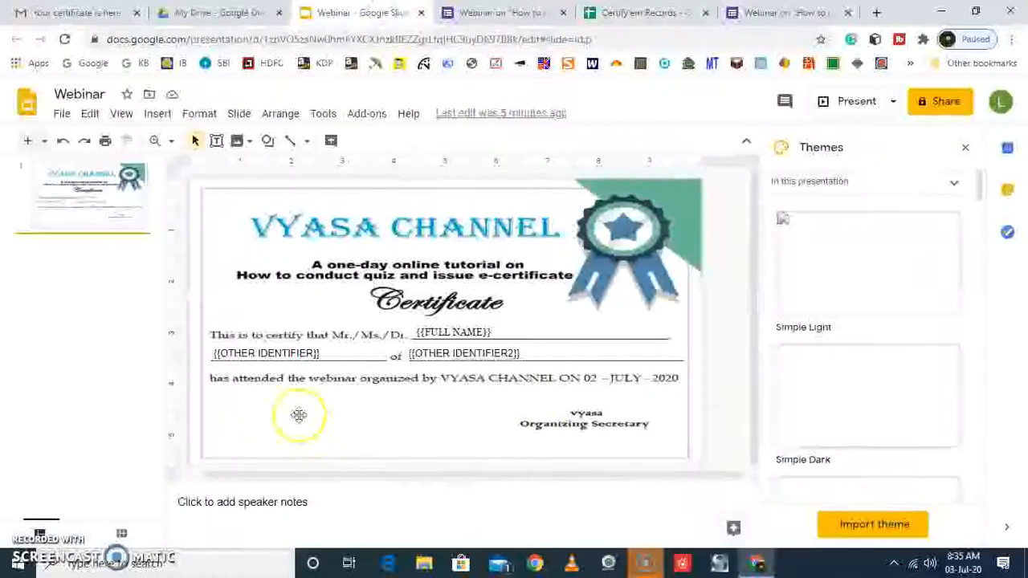